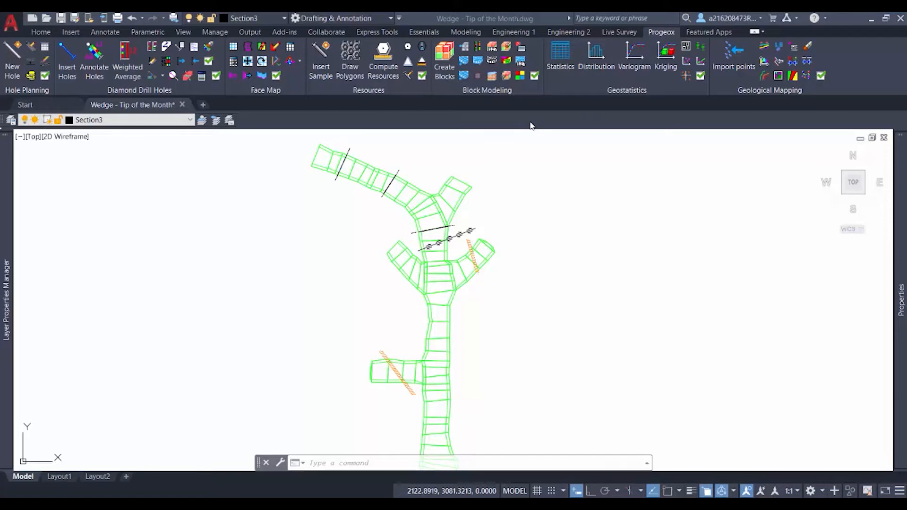
# Step: Orbit the tunnel wireframe briefly and return it to plan view with the SECP command
pyautogui.scroll(-1, 547, 283)
pyautogui.scroll(1, 547, 284)
pyautogui.click(481, 309)
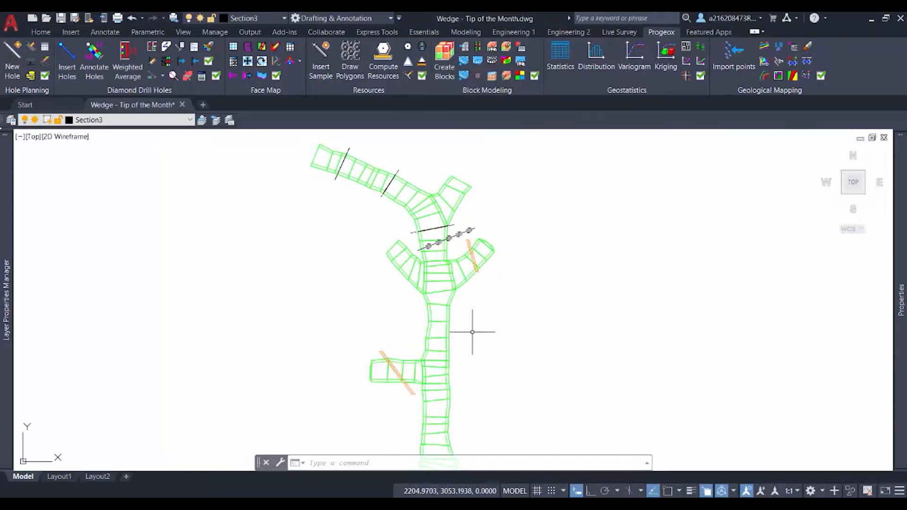
pyautogui.keyDown('shift'); pyautogui.moveTo(488, 316); pyautogui.dragTo(470, 325, button='middle'); pyautogui.keyUp('shift')
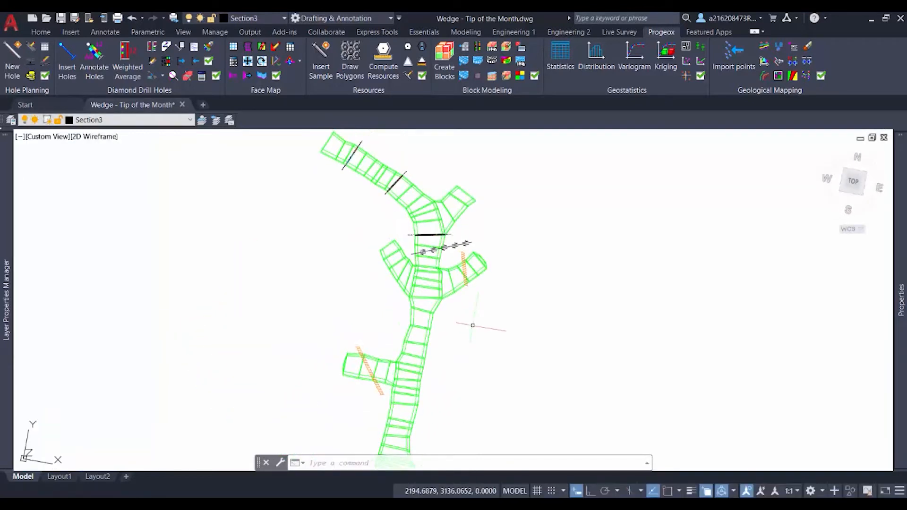
pyautogui.write('SECP')
pyautogui.press('Return')
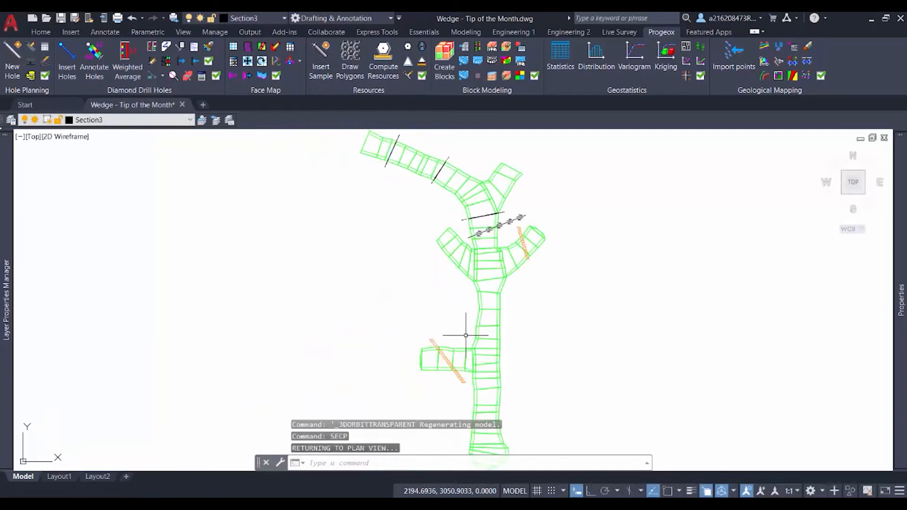
pyautogui.scroll(1, 512, 306)
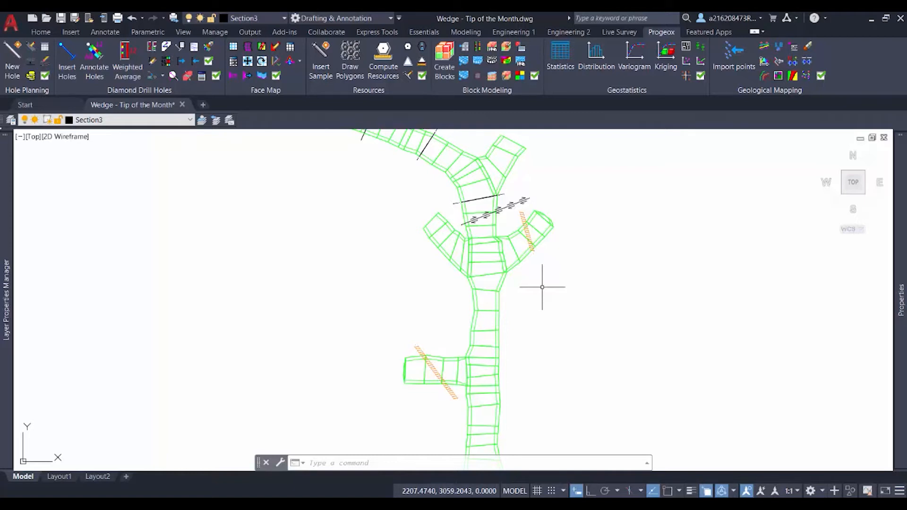
pyautogui.click(278, 68)
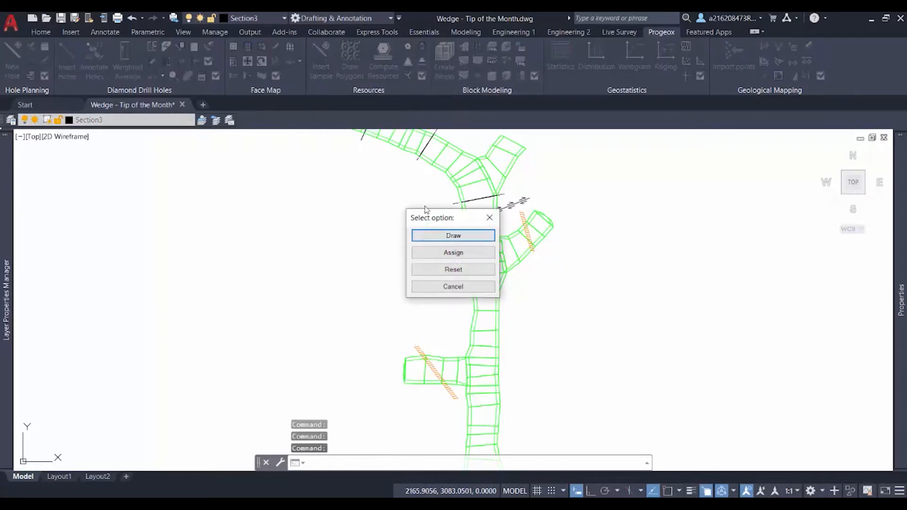
pyautogui.moveTo(452, 217); pyautogui.dragTo(334, 182)
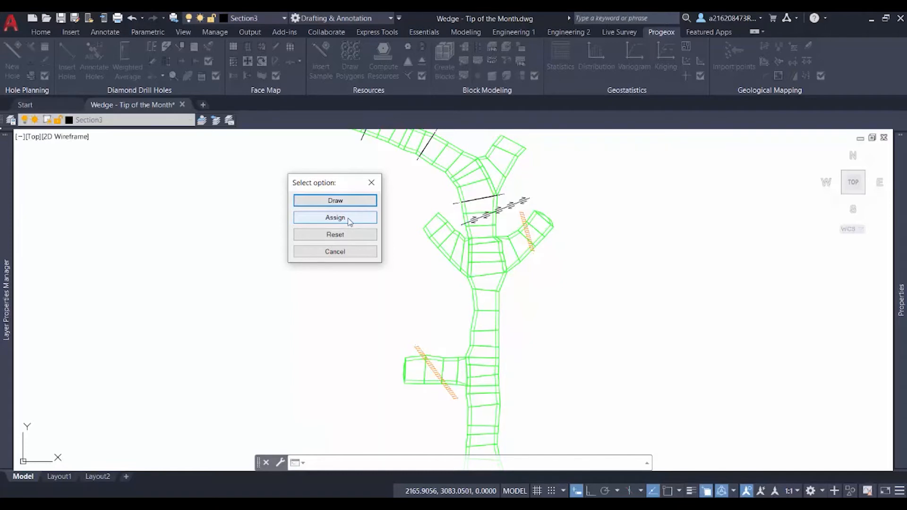
pyautogui.click(347, 252)
# Step: Draw a straight polyline across the main tunnel just south of the upper branches, running from west-northwest to east-southeast
pyautogui.write('p')
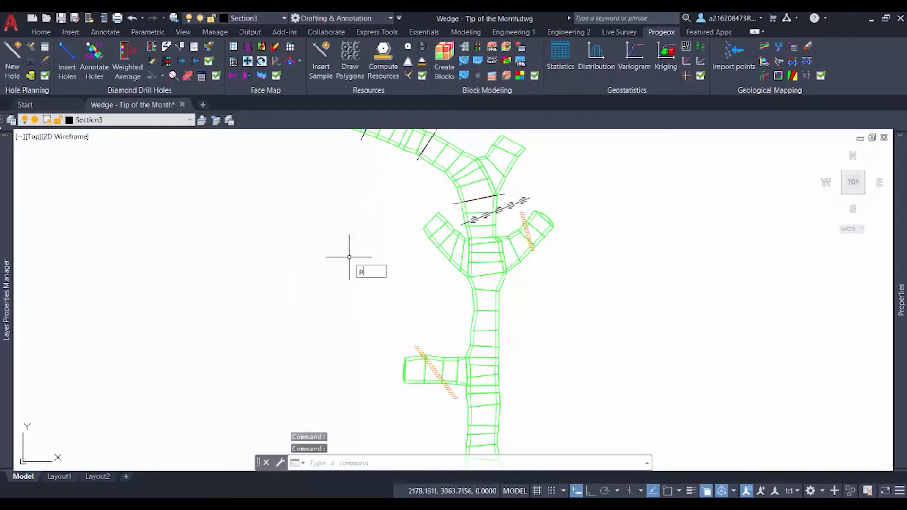
pyautogui.write('l')
pyautogui.press('Return')
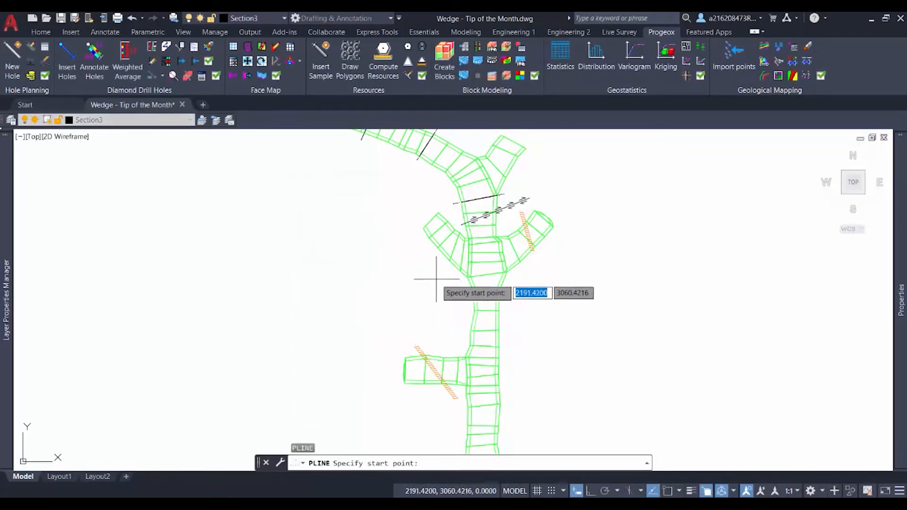
pyautogui.click(425, 270)
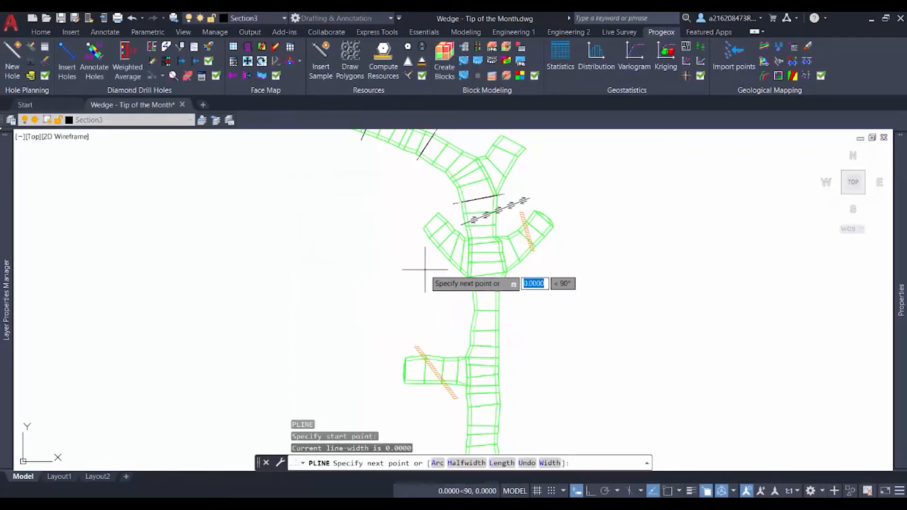
pyautogui.click(579, 318)
pyautogui.press('Return')
# Step: Draw a second straight polyline about 23 units long, rising east-northeast across the main tunnel and crossing the first line
pyautogui.press('Return')
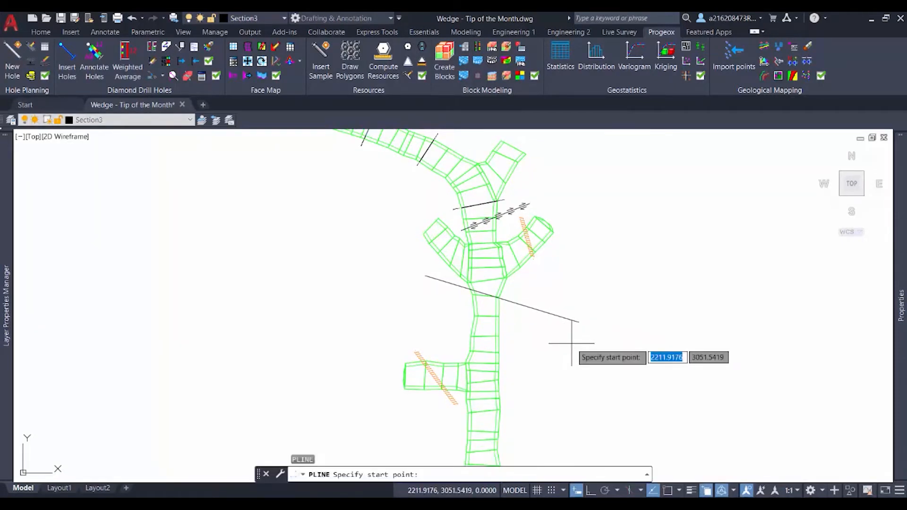
pyautogui.click(433, 341)
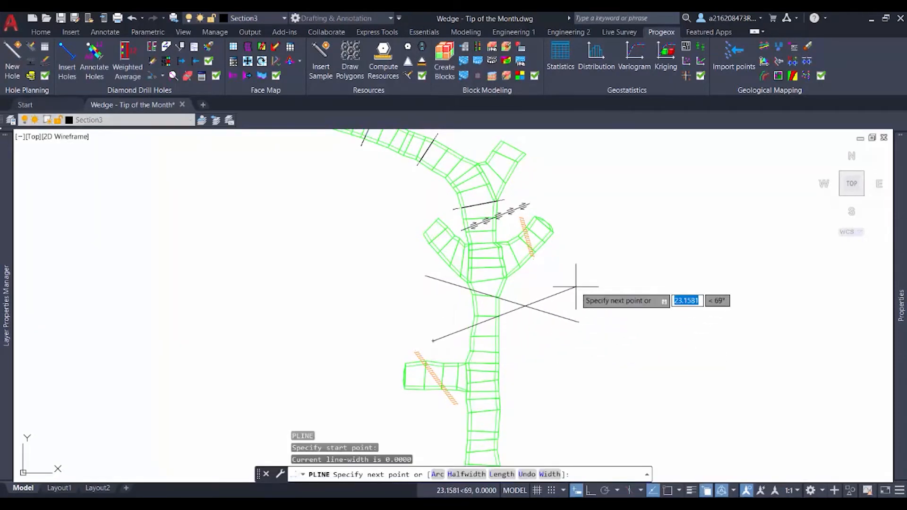
pyautogui.click(576, 287)
pyautogui.press('Escape')
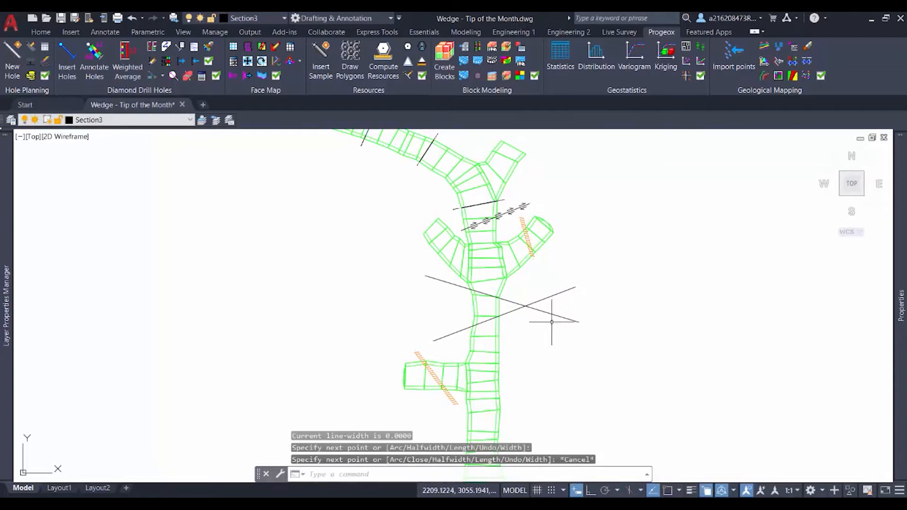
# Step: Draw a third straight polyline running northwest across the main tunnel so that it crosses the other two lines
pyautogui.press('Return')
pyautogui.click(522, 348)
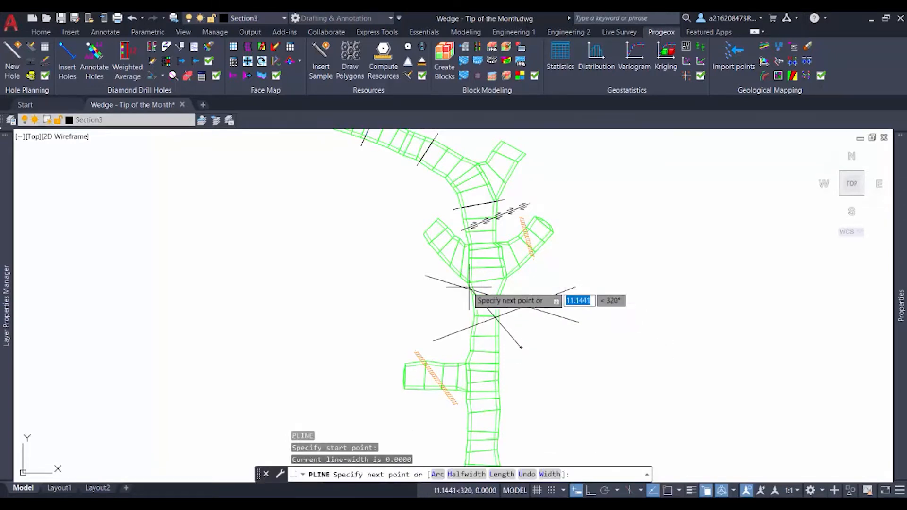
pyautogui.click(439, 271)
pyautogui.press('Escape')
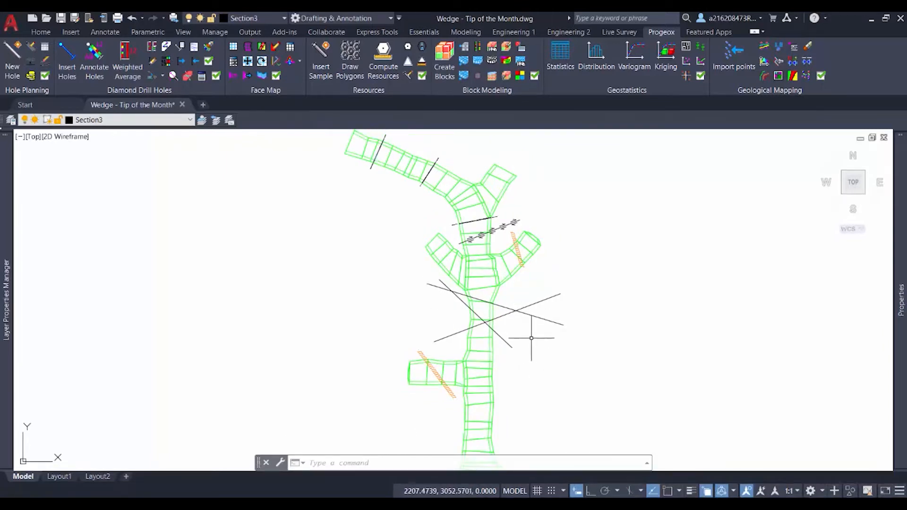
# Step: Query the coordinates of a roof point on the tunnel above the three new lines with object snap on, and return to plan view
pyautogui.keyDown('shift'); pyautogui.moveTo(551, 354); pyautogui.dragTo(434, 246, button='middle'); pyautogui.keyUp('shift')
pyautogui.write('id')
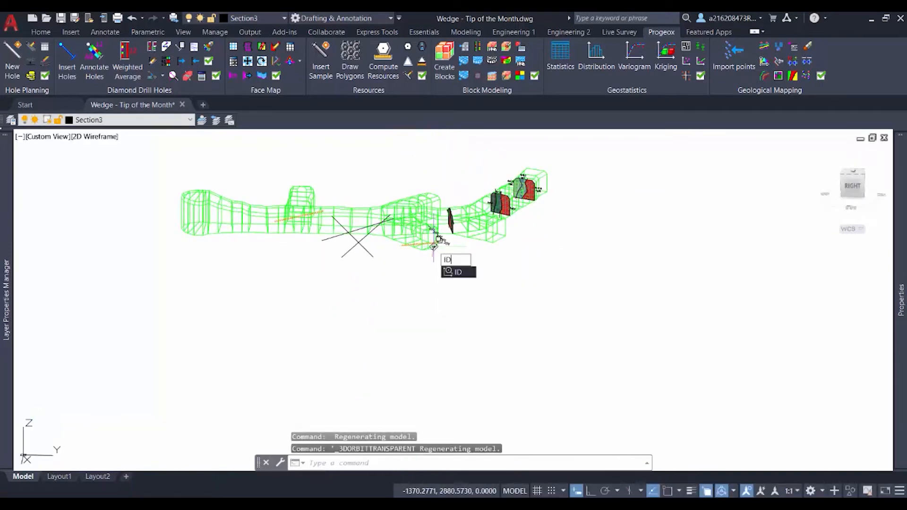
pyautogui.press('Return')
pyautogui.click(668, 491)
pyautogui.scroll(6, 326, 203)
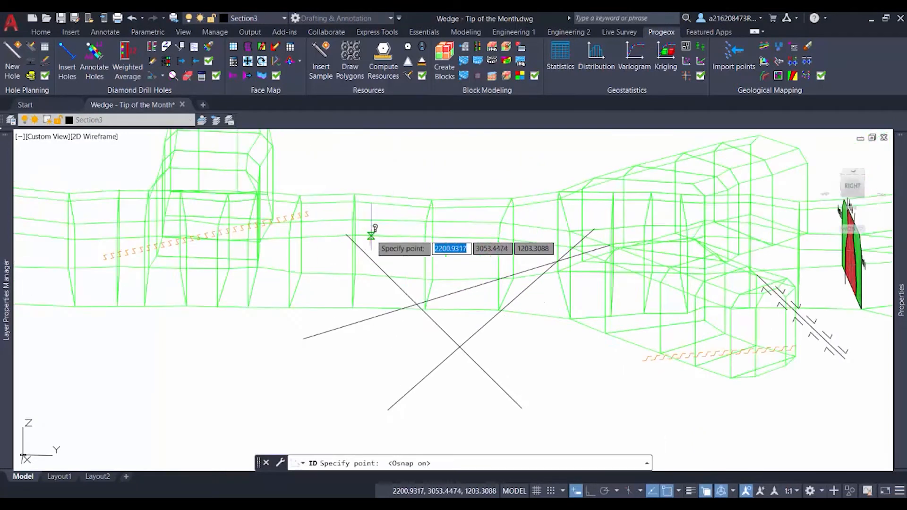
pyautogui.keyDown('shift'); pyautogui.moveTo(415, 211); pyautogui.dragTo(439, 234, button='middle'); pyautogui.keyUp('shift')
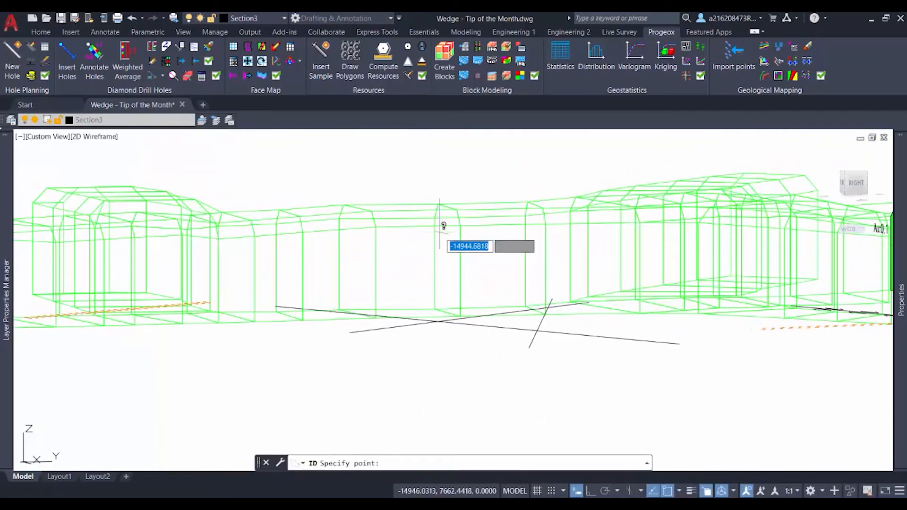
pyautogui.click(457, 208)
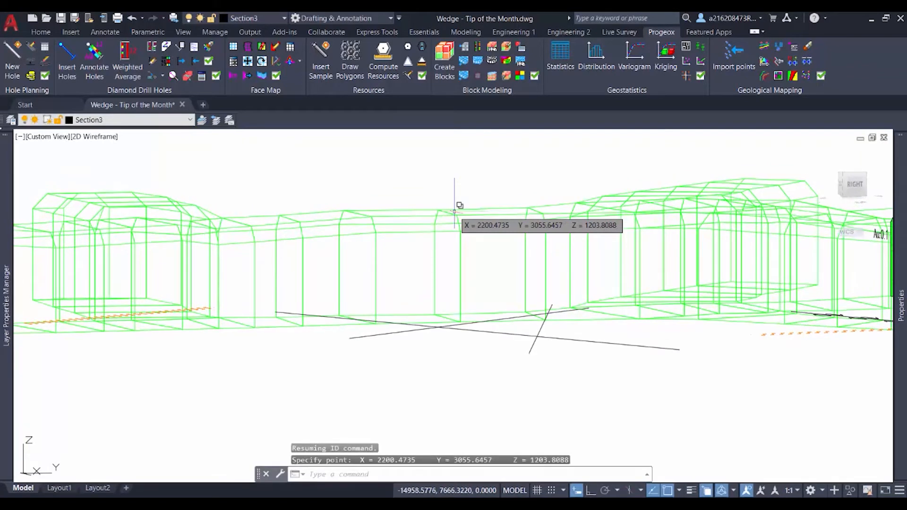
pyautogui.write('secp')
pyautogui.press('Return')
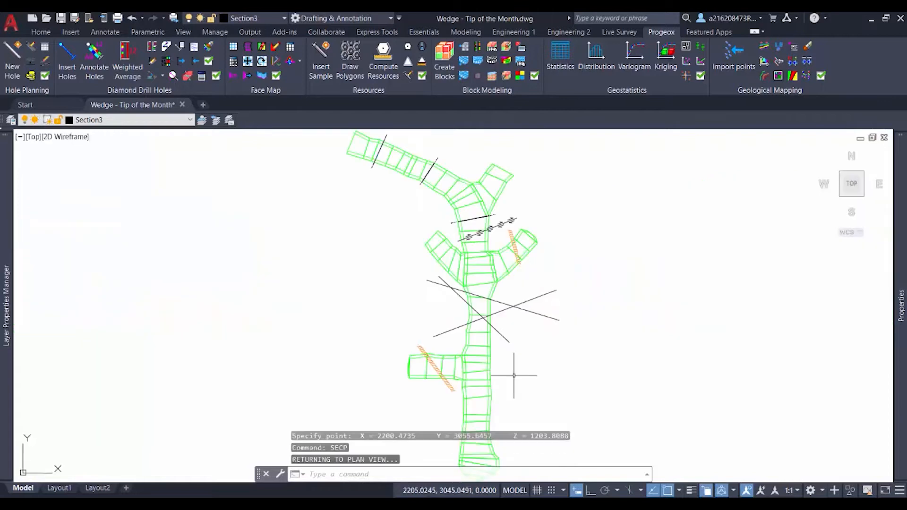
# Step: Set the elevation of the three new polylines to 1203
pyautogui.scroll(3, 516, 335)
pyautogui.click(519, 347)
pyautogui.click(503, 326)
pyautogui.click(524, 313)
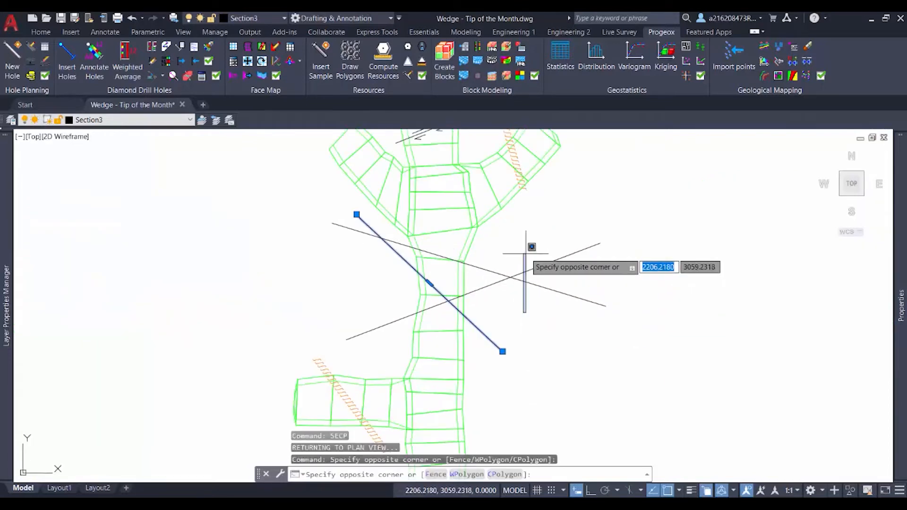
pyautogui.click(526, 250)
pyautogui.click(522, 279)
pyautogui.click(517, 263)
pyautogui.moveTo(901, 307)
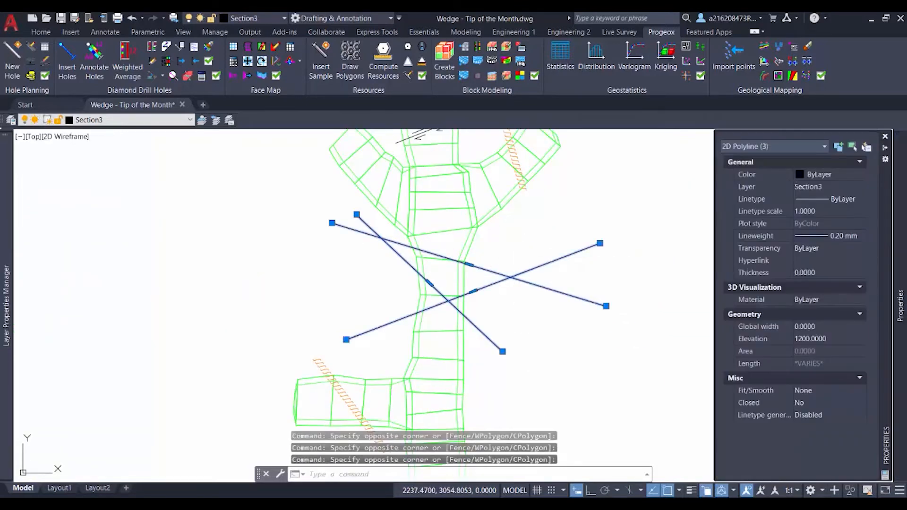
pyautogui.click(834, 338)
pyautogui.write('1')
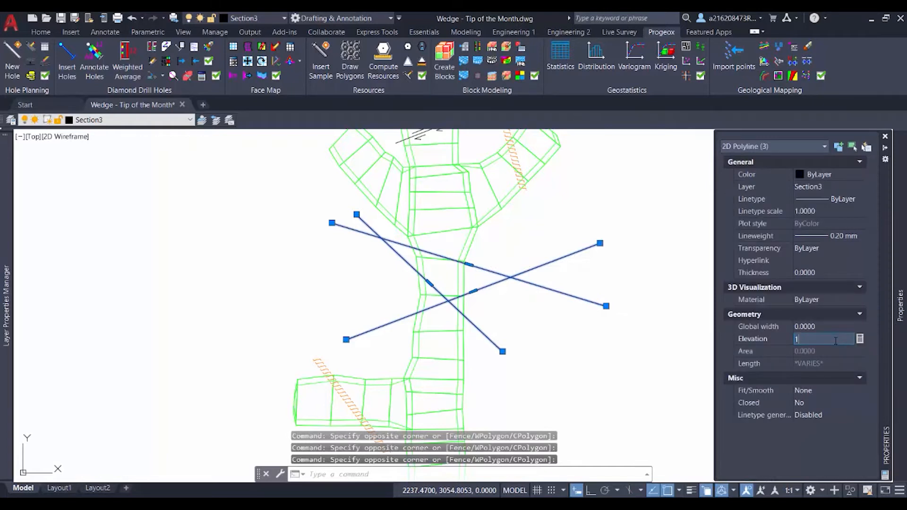
pyautogui.write('203')
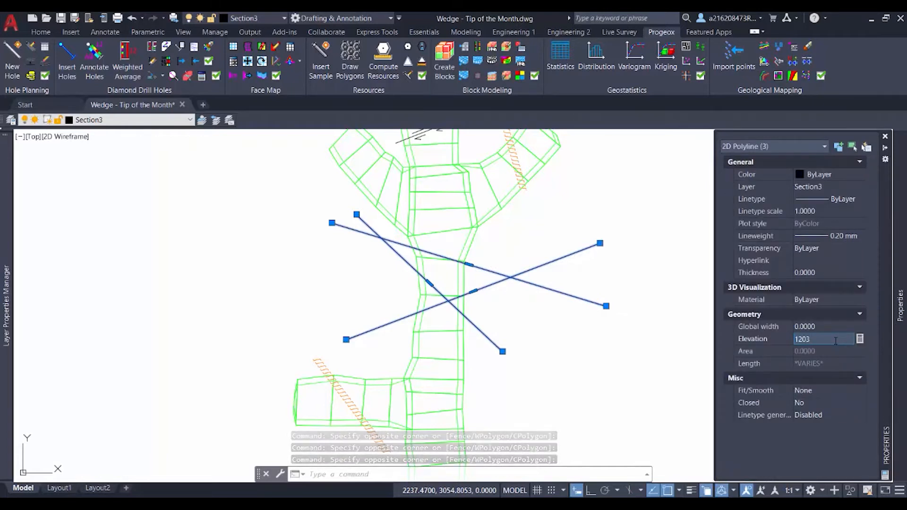
pyautogui.press('Return')
pyautogui.press('Escape')
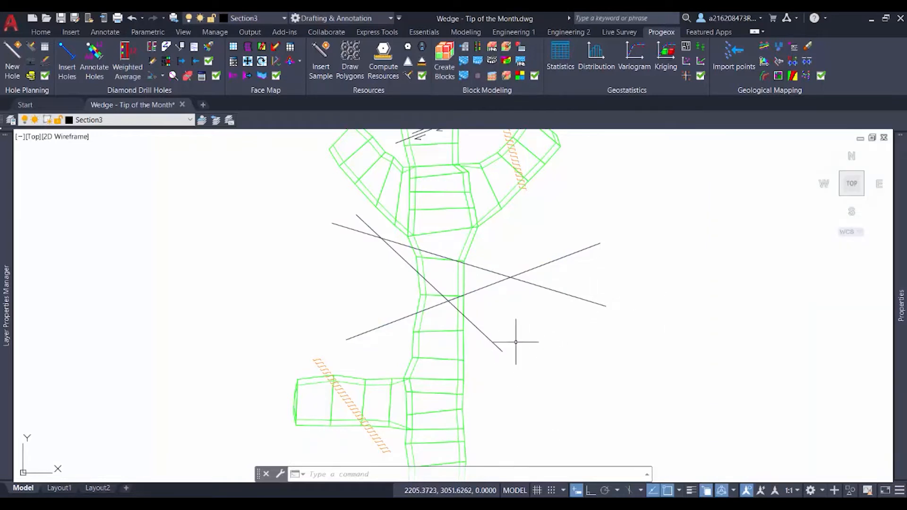
# Step: Assign the Fault2 custom line type to the three new polylines
pyautogui.click(277, 61)
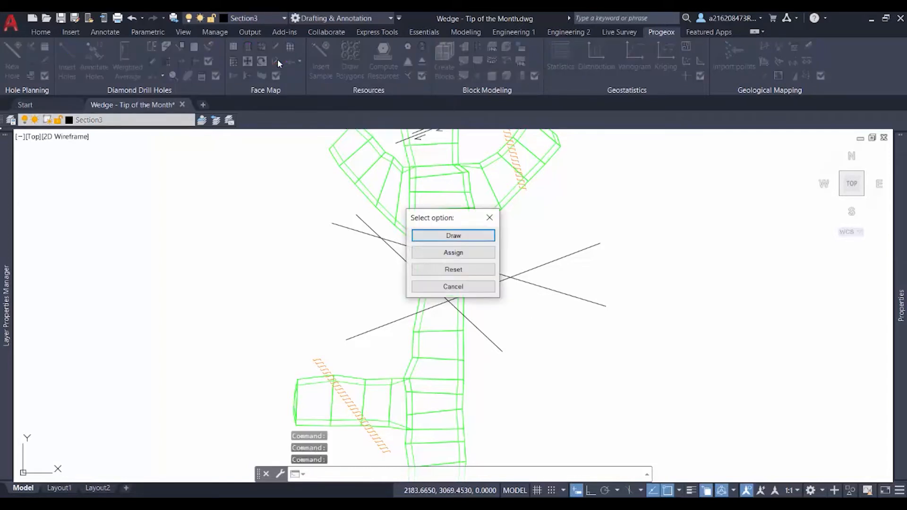
pyautogui.click(481, 254)
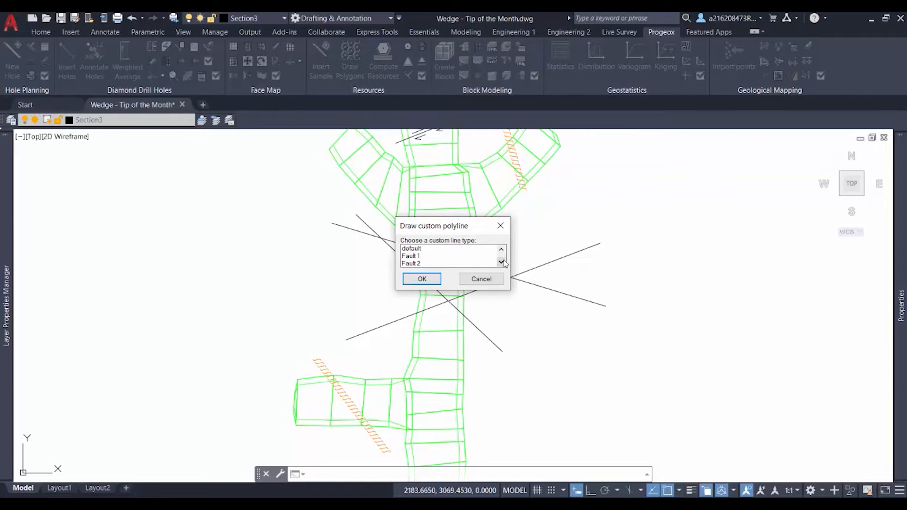
pyautogui.click(419, 264)
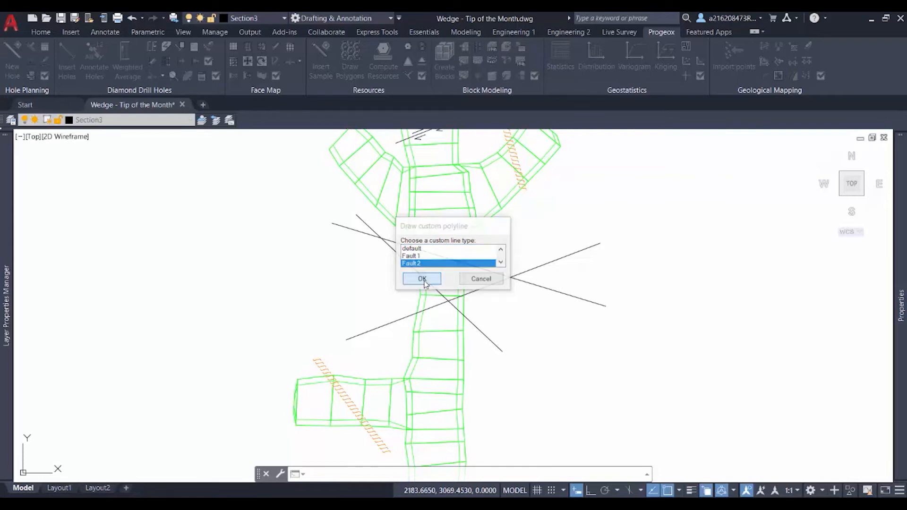
pyautogui.click(422, 280)
pyautogui.click(555, 345)
pyautogui.click(510, 228)
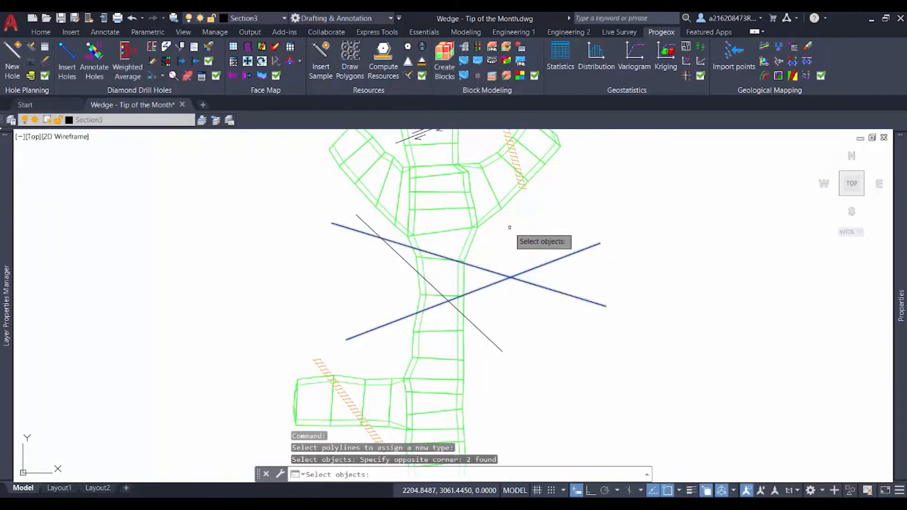
pyautogui.click(499, 359)
pyautogui.click(487, 328)
pyautogui.press('Return')
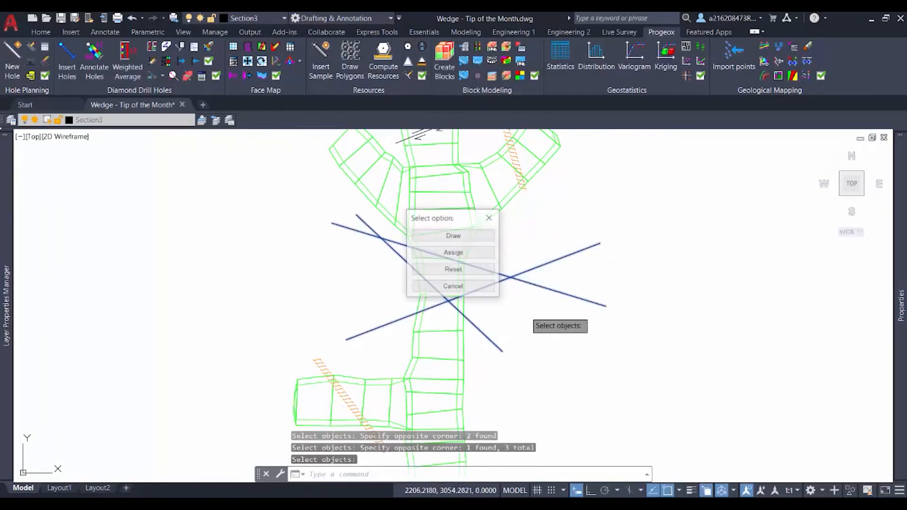
pyautogui.click(472, 287)
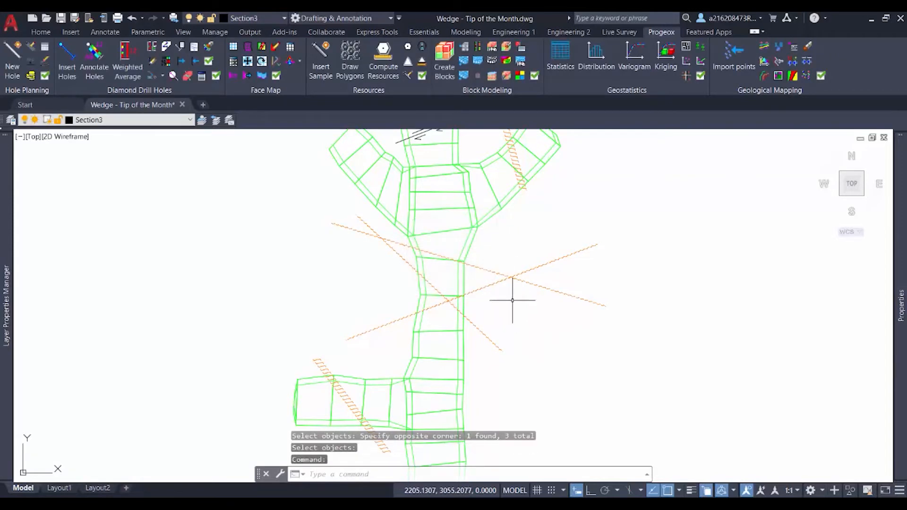
# Step: Start the dip definition for the fault line running gently west-northwest to east-southeast, with name FLT1 and location L_1200
pyautogui.scroll(2, 518, 296)
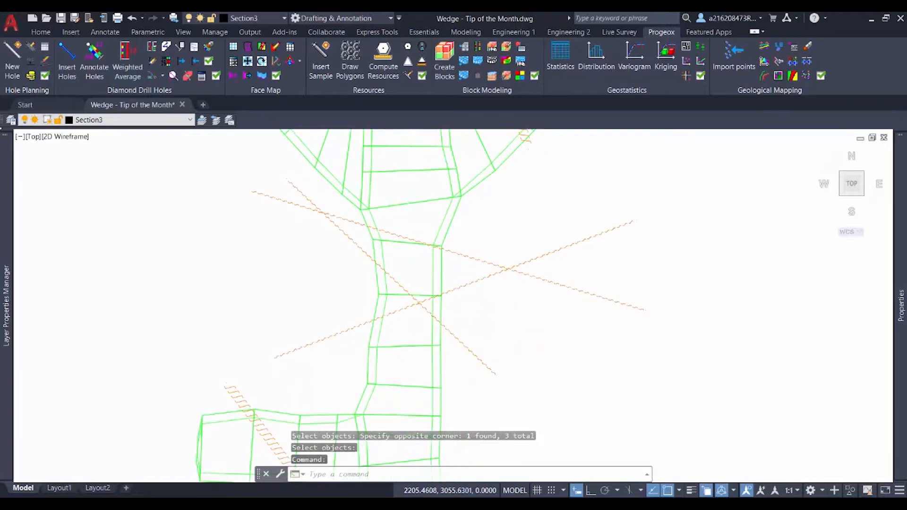
pyautogui.scroll(-2, 491, 279)
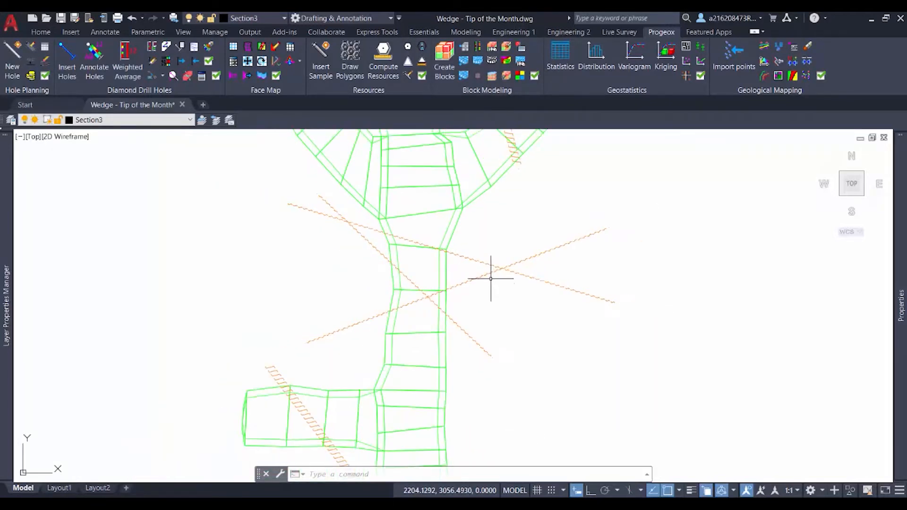
pyautogui.moveTo(492, 279); pyautogui.dragTo(495, 290, button='middle')
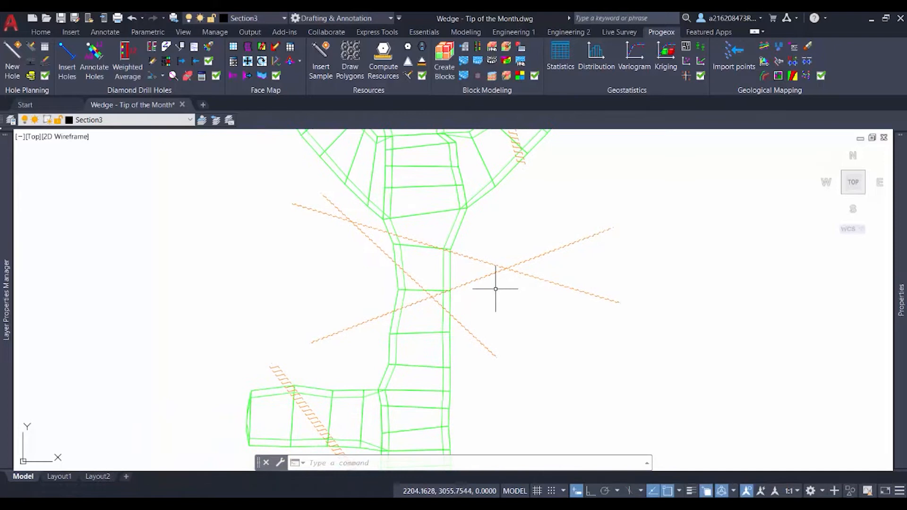
pyautogui.click(233, 78)
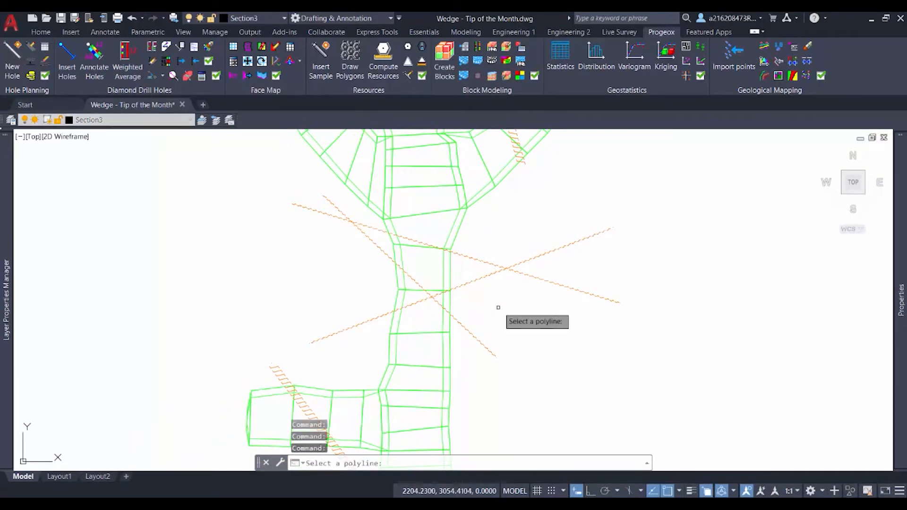
pyautogui.click(532, 277)
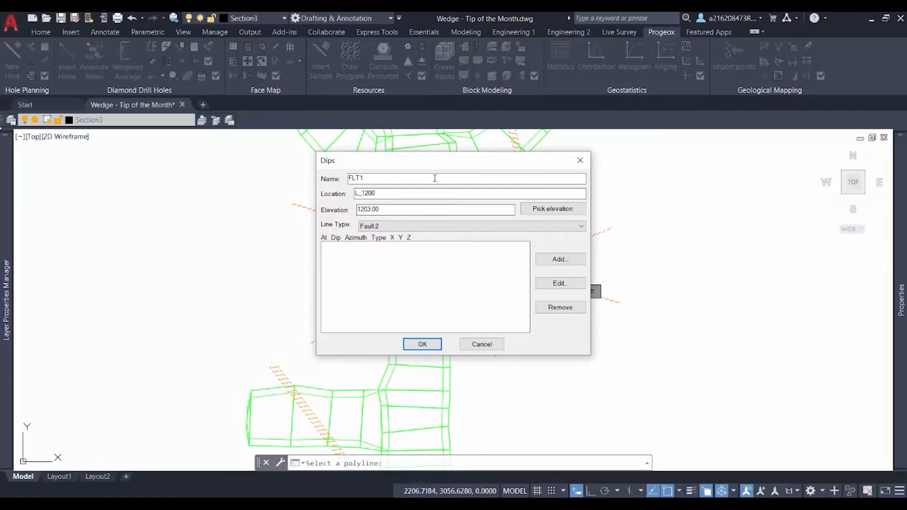
pyautogui.click(400, 211)
# Step: Add a 45° dip to FLT1 just east of the tunnel, facing north, with structure type Fault and rock type *MAG
pyautogui.click(549, 263)
pyautogui.scroll(-2, 518, 323)
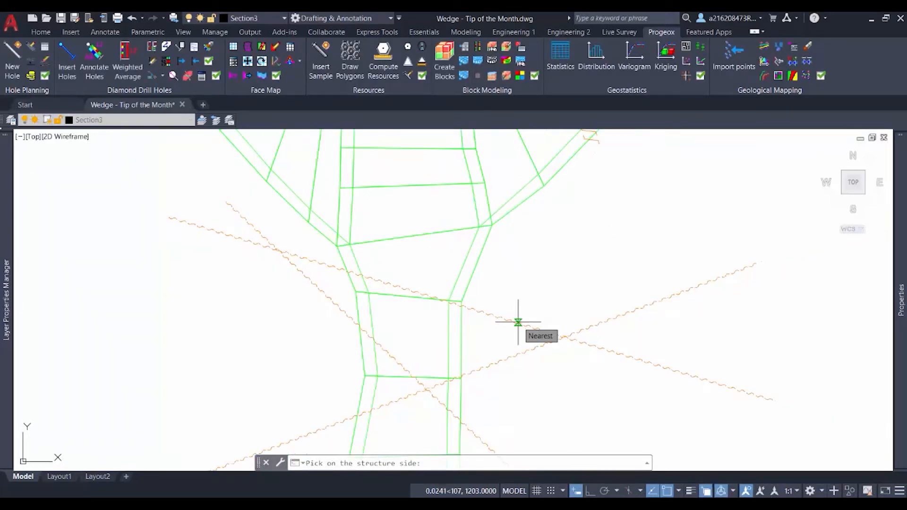
pyautogui.click(531, 283)
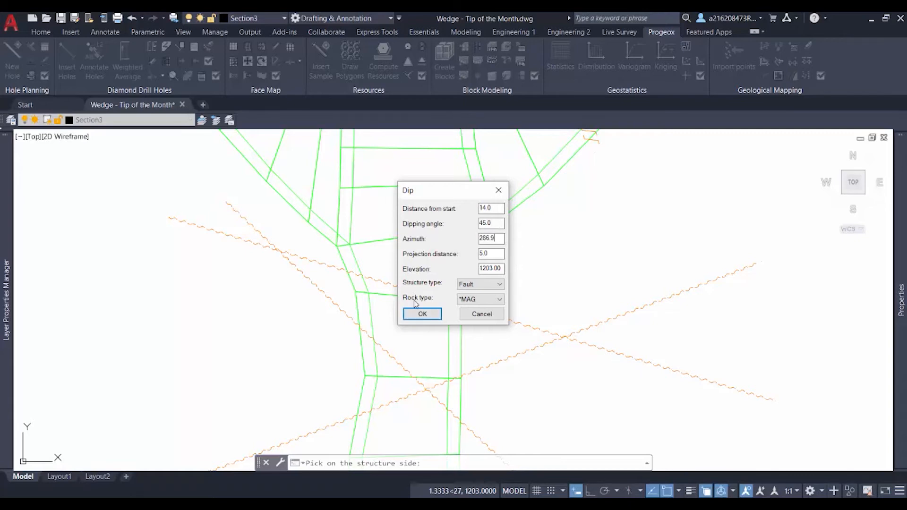
pyautogui.click(500, 285)
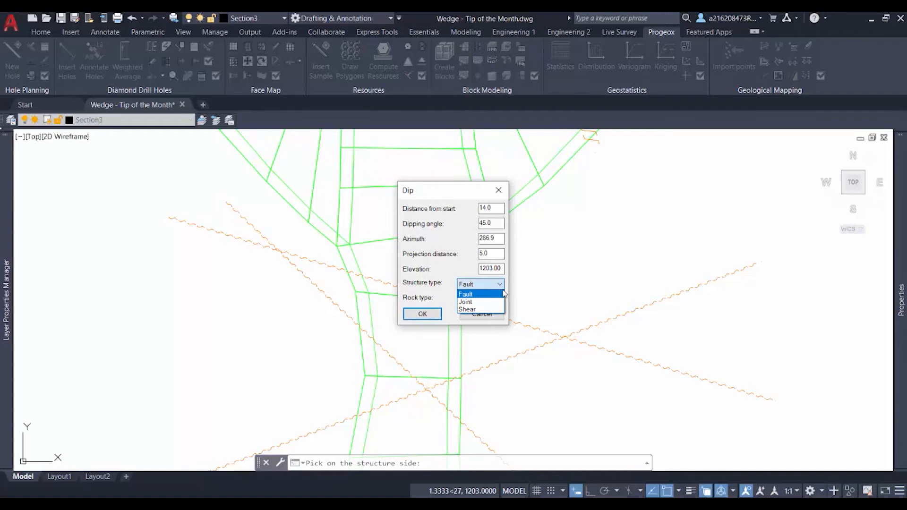
pyautogui.click(497, 300)
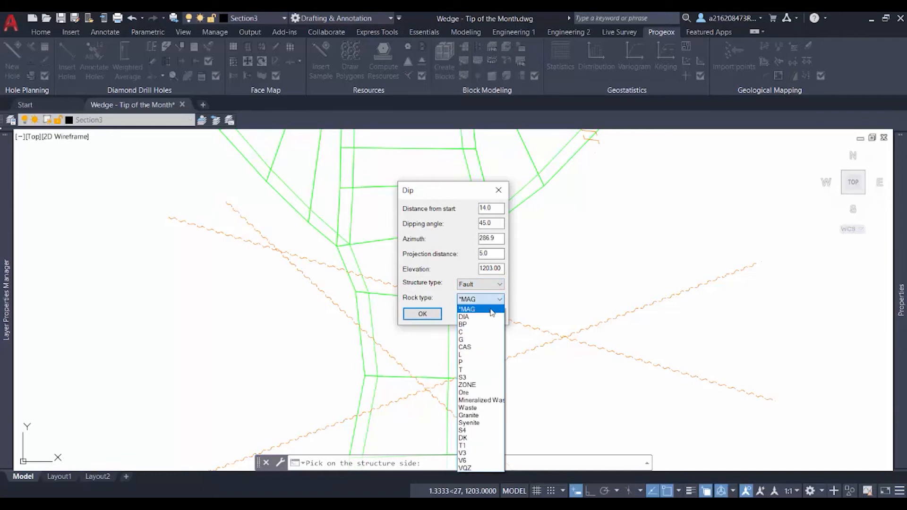
pyautogui.click(492, 310)
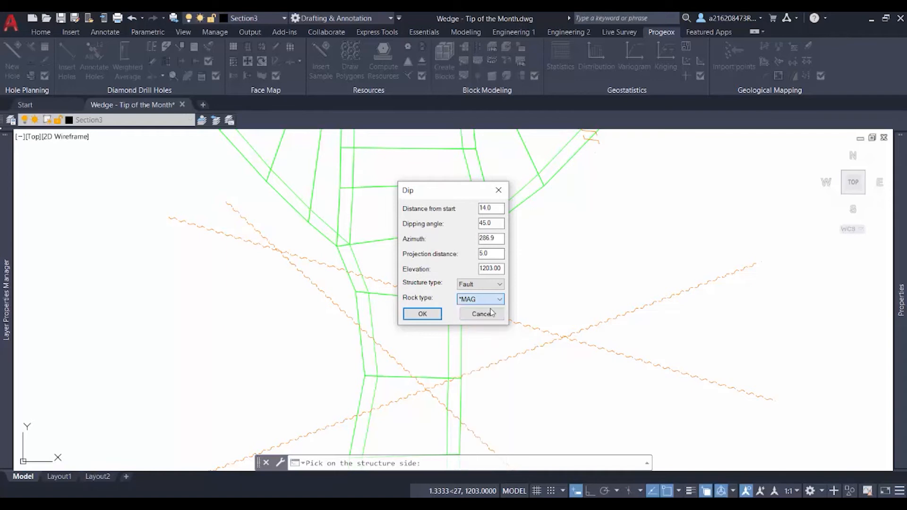
pyautogui.click(432, 316)
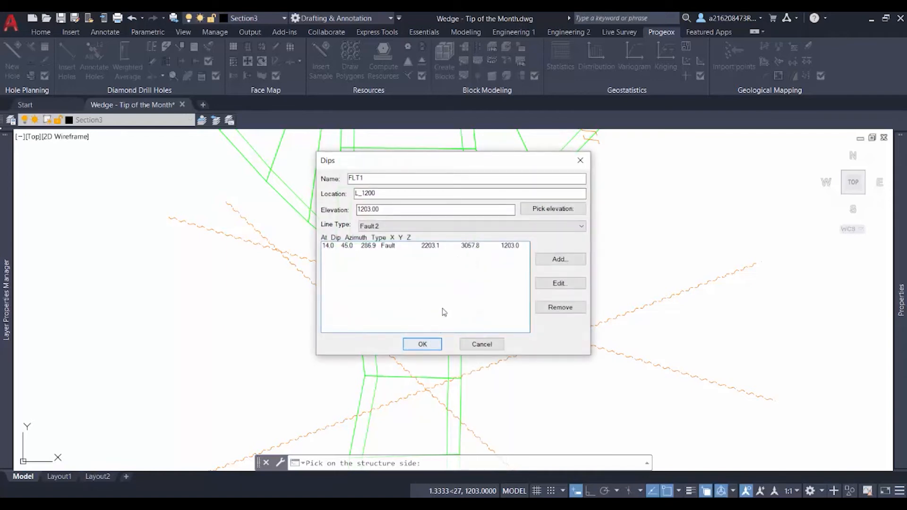
pyautogui.click(422, 344)
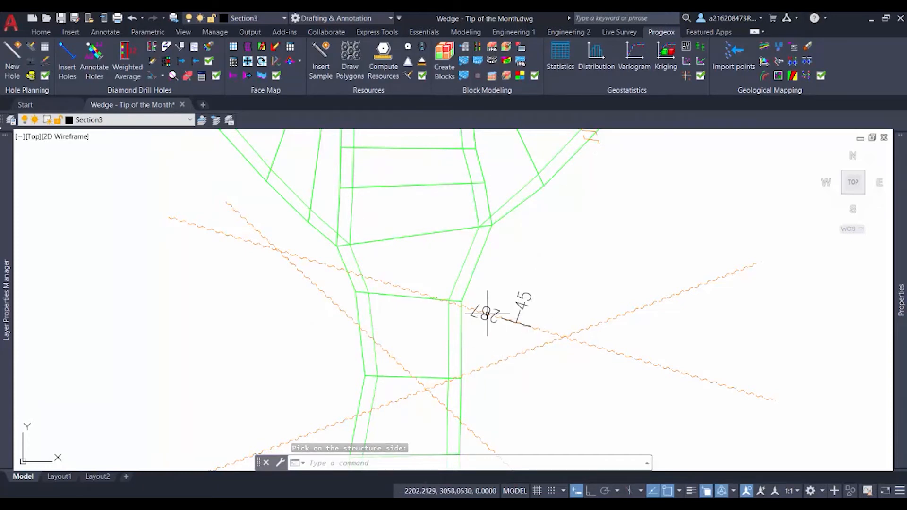
# Step: Start the dip definition for the fault line rising toward the east-northeast, with name FLT2 and location L_1200
pyautogui.click(514, 387)
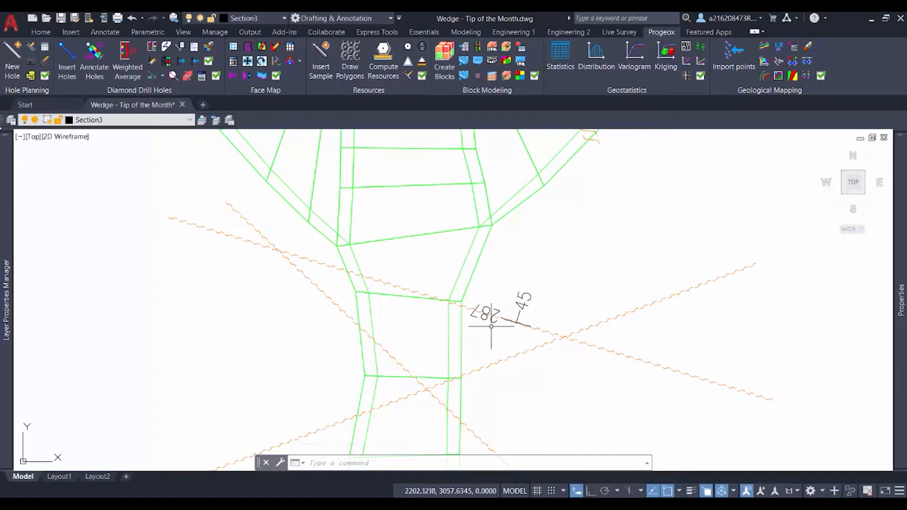
pyautogui.moveTo(514, 387)
pyautogui.mouseDown(button='middle')
pyautogui.moveTo(496, 371)
pyautogui.moveTo(502, 300)
pyautogui.mouseUp(button='middle')
pyautogui.scroll(1, 502, 300)
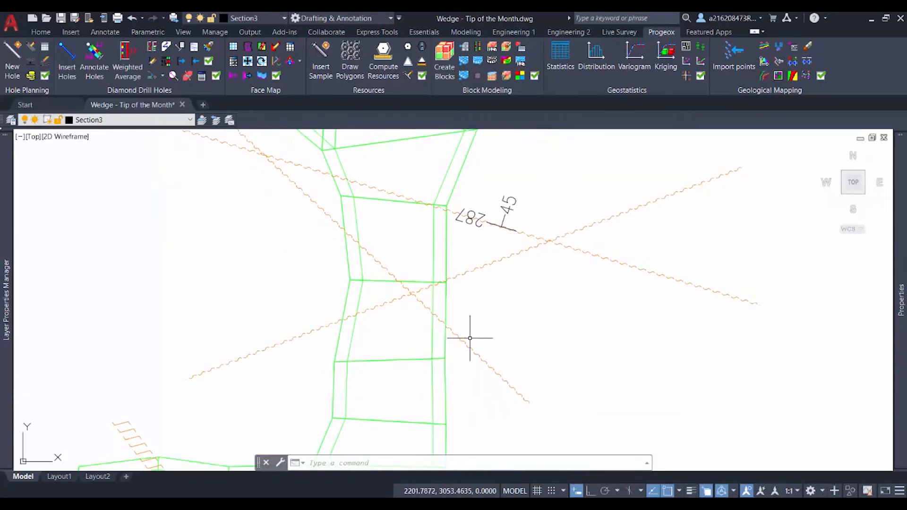
pyautogui.click(234, 75)
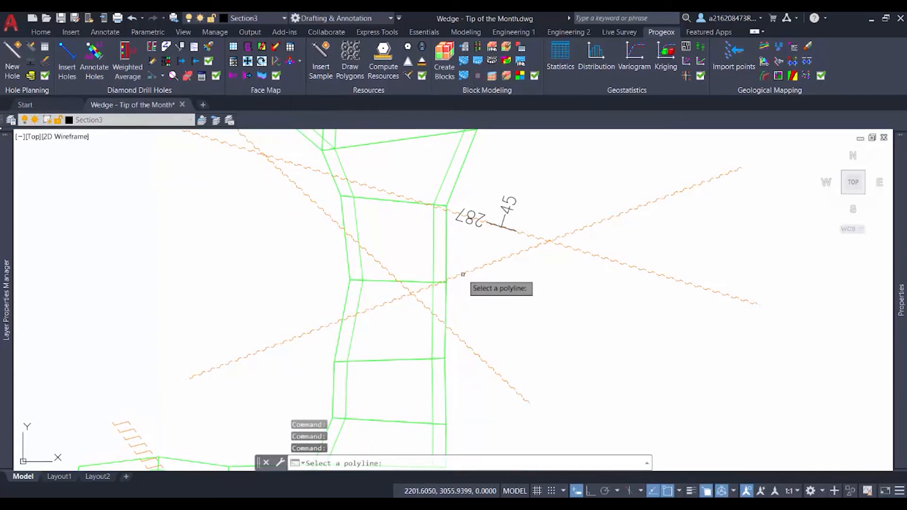
pyautogui.click(463, 274)
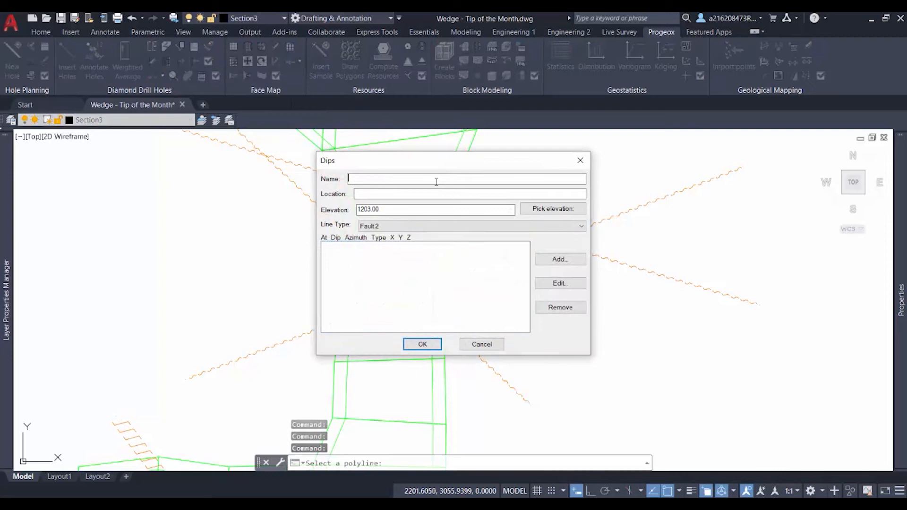
pyautogui.write('FLT2')
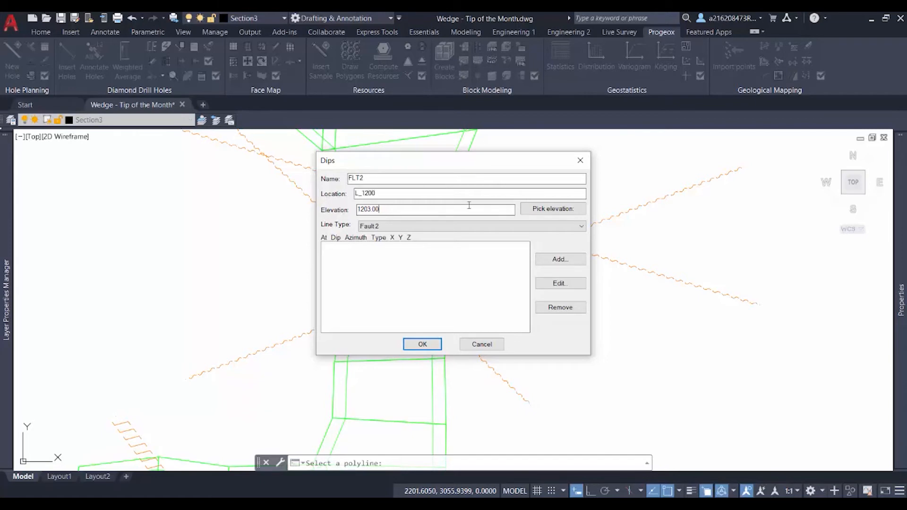
# Step: Add a dip to FLT2 just east of the tunnel, facing south, with a dipping angle of 55 and structure type Fault
pyautogui.click(570, 261)
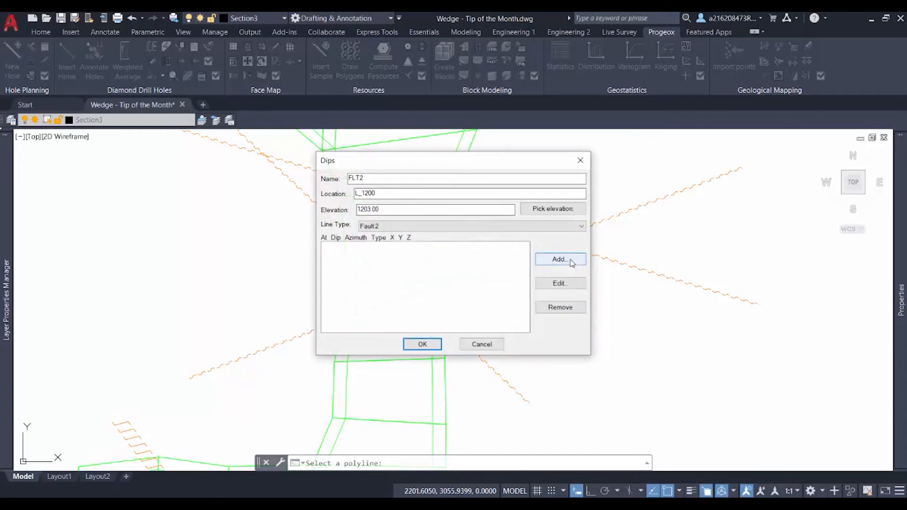
pyautogui.click(555, 264)
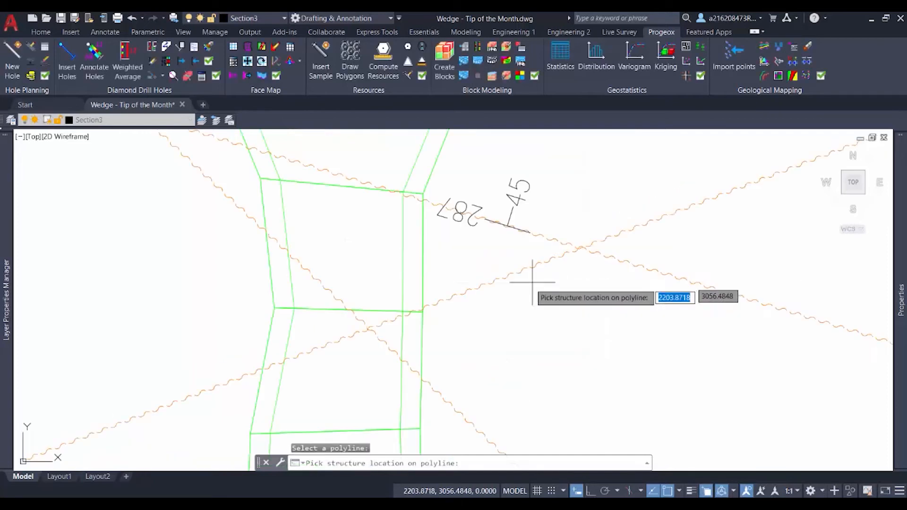
pyautogui.click(475, 289)
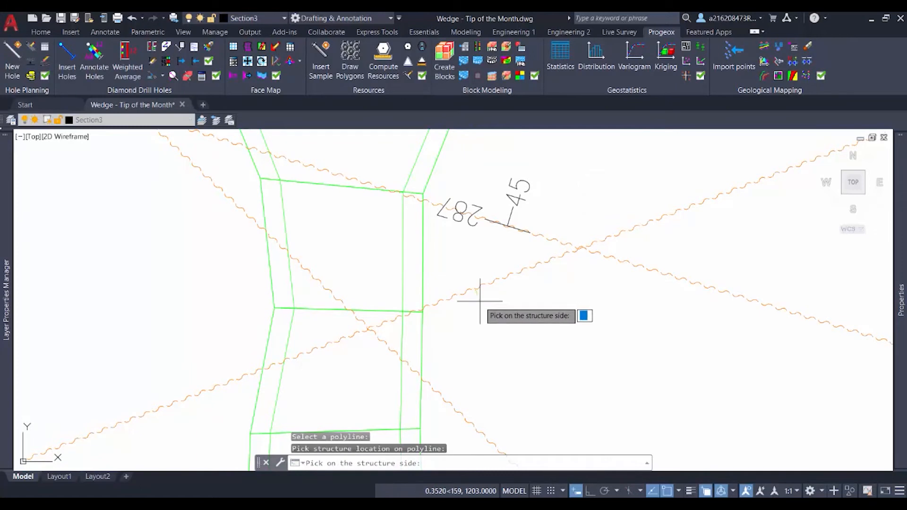
pyautogui.click(498, 327)
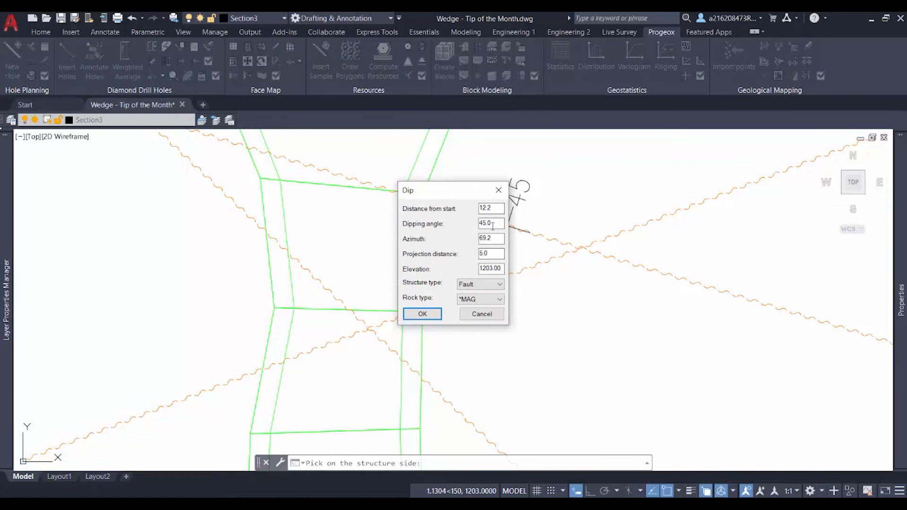
pyautogui.write('55')
pyautogui.click(495, 287)
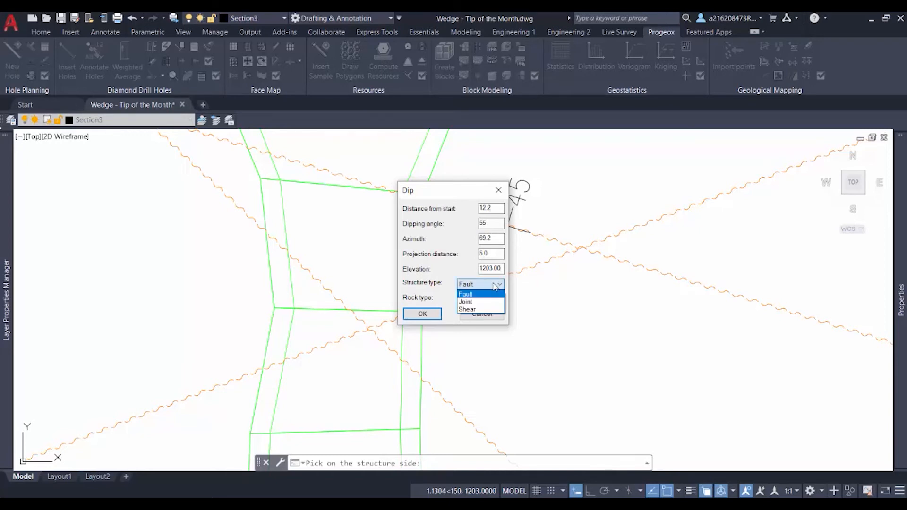
pyautogui.click(491, 296)
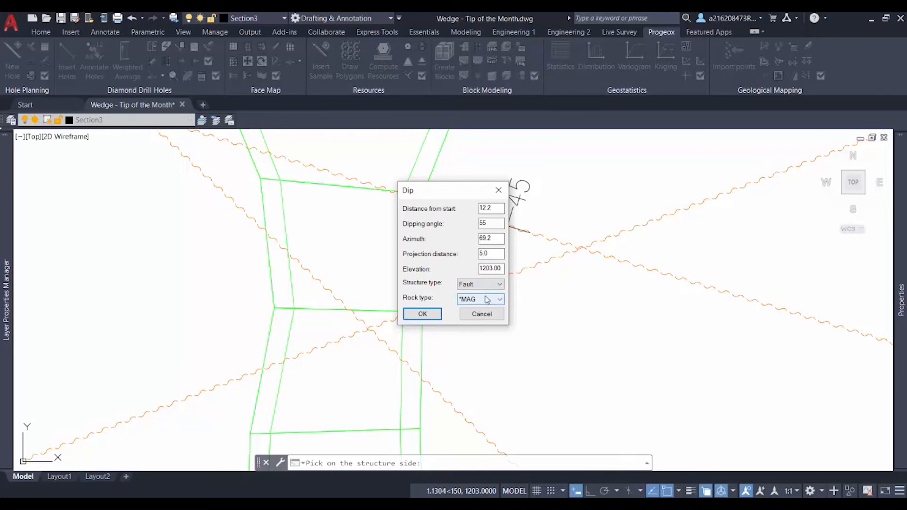
pyautogui.click(422, 313)
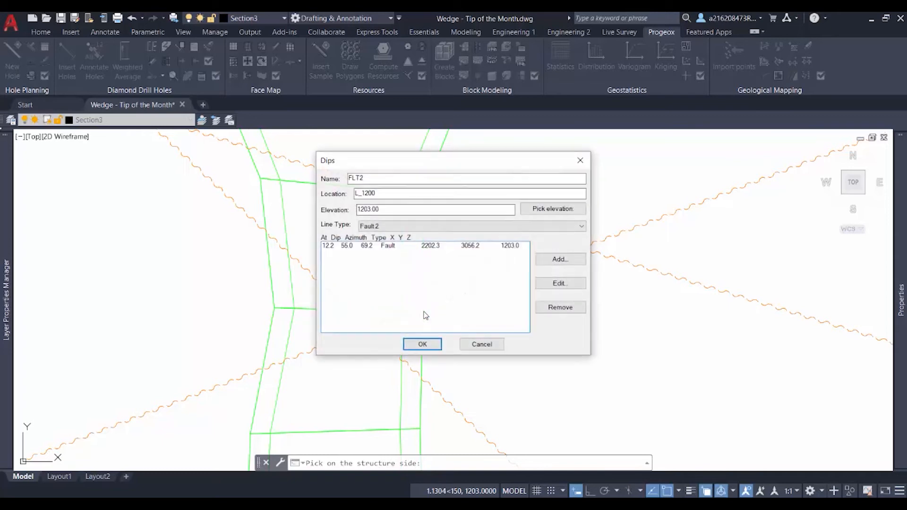
pyautogui.click(431, 341)
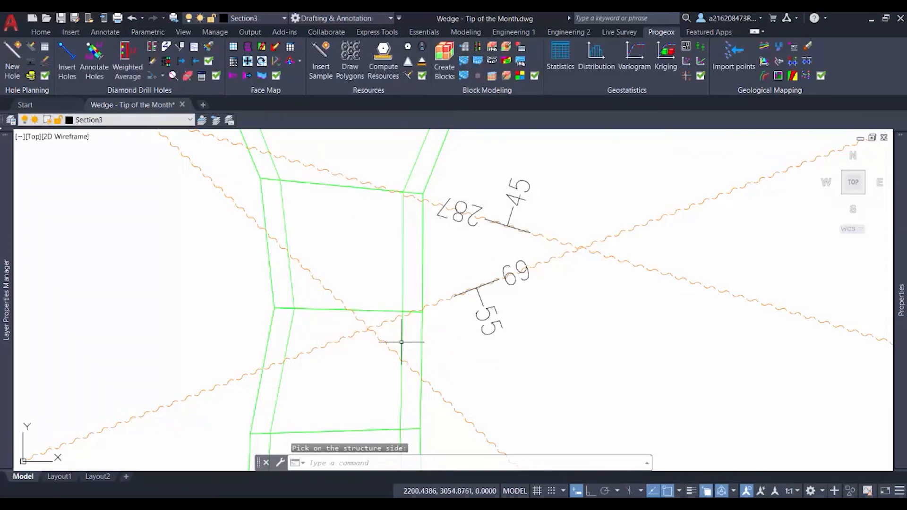
# Step: Start the dip definition for the steeper northwest-southeast fault line, with name FLT3 and location L_1200
pyautogui.click(232, 77)
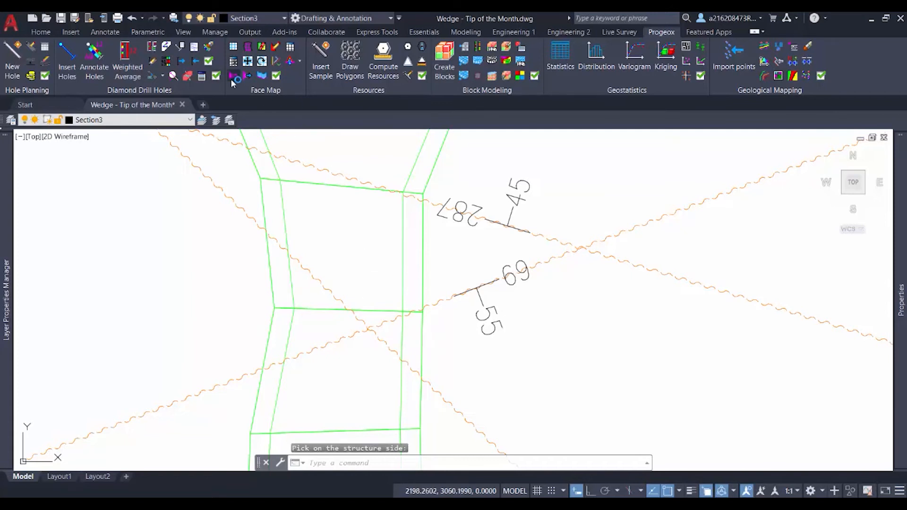
pyautogui.click(323, 283)
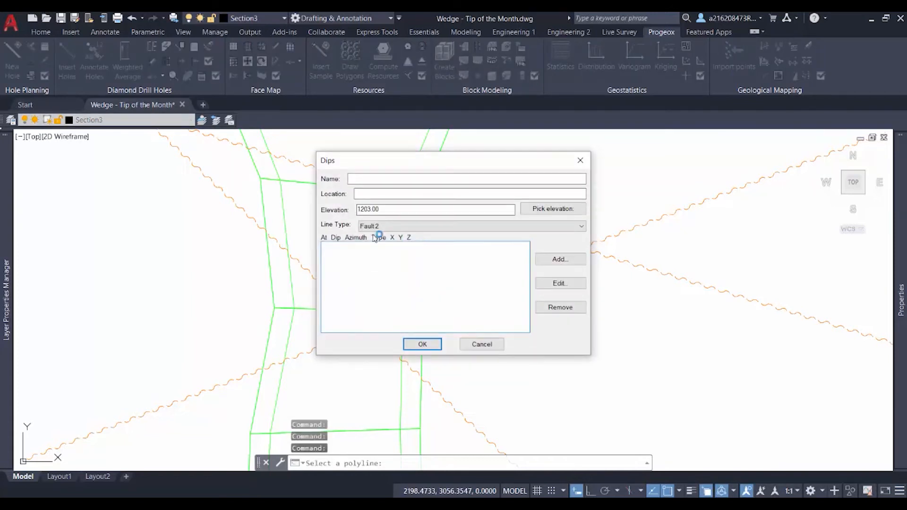
pyautogui.write('FLT3')
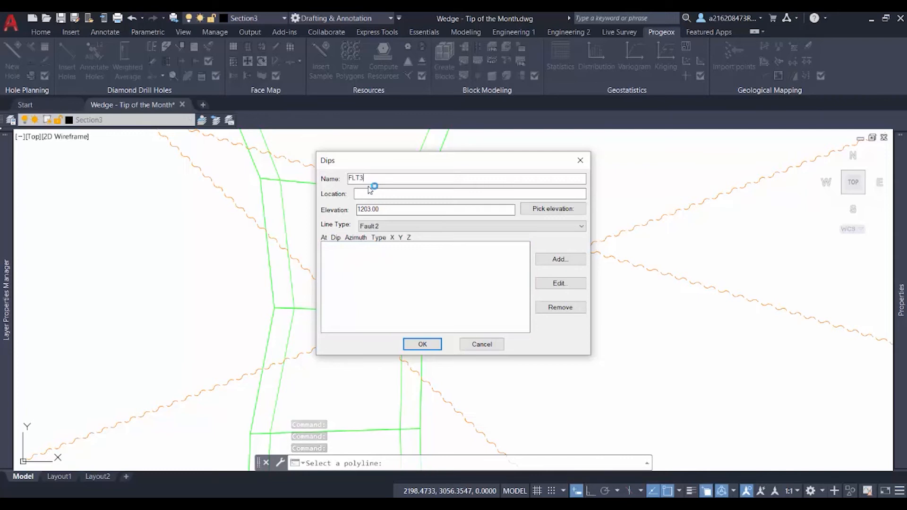
pyautogui.press('Tab')
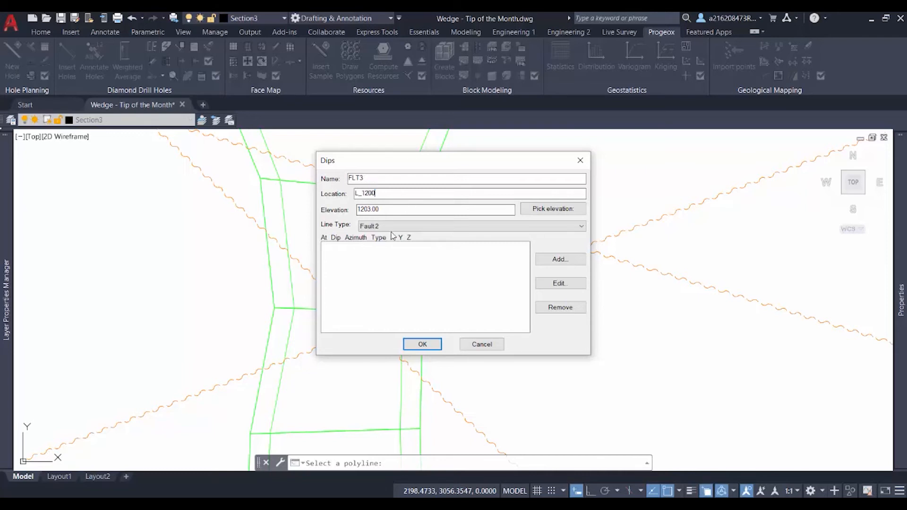
# Step: Add a 45° dip to FLT3 inside the tunnel near its west wall, facing southwest, with structure type Fault and rock type *MAG
pyautogui.click(559, 260)
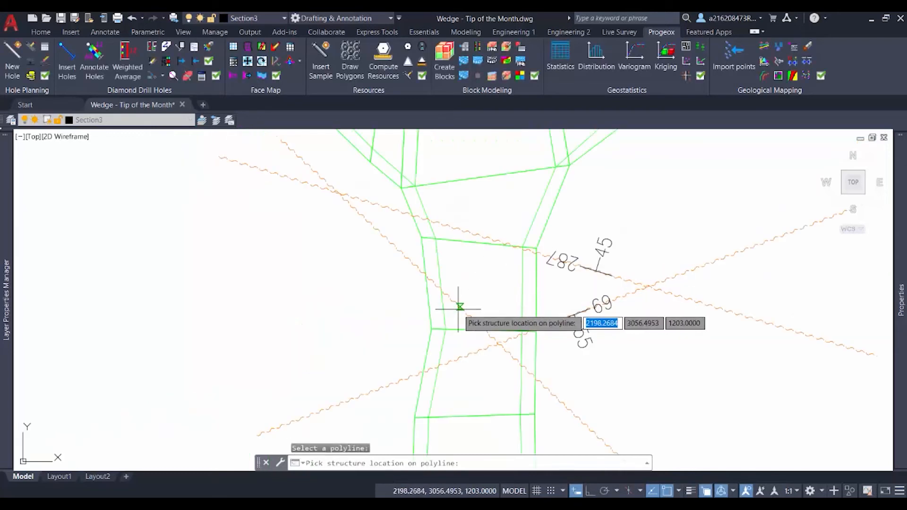
pyautogui.click(460, 308)
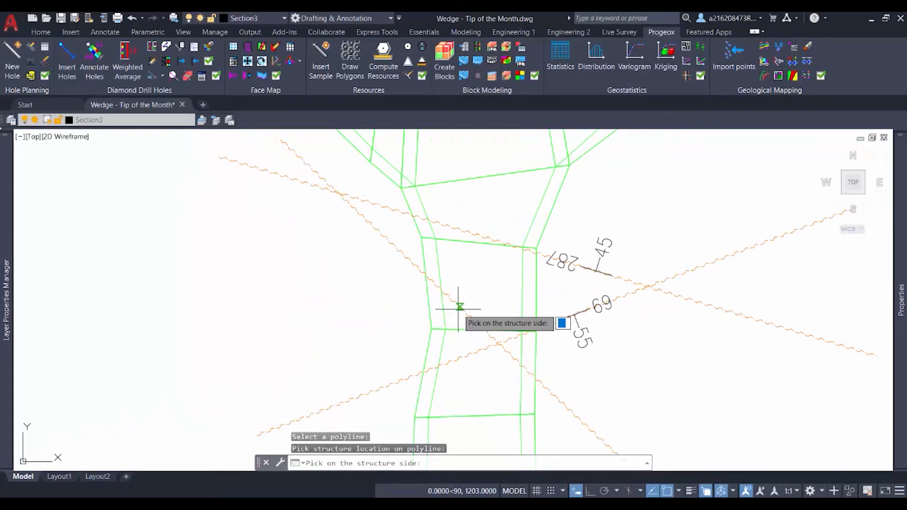
pyautogui.click(409, 346)
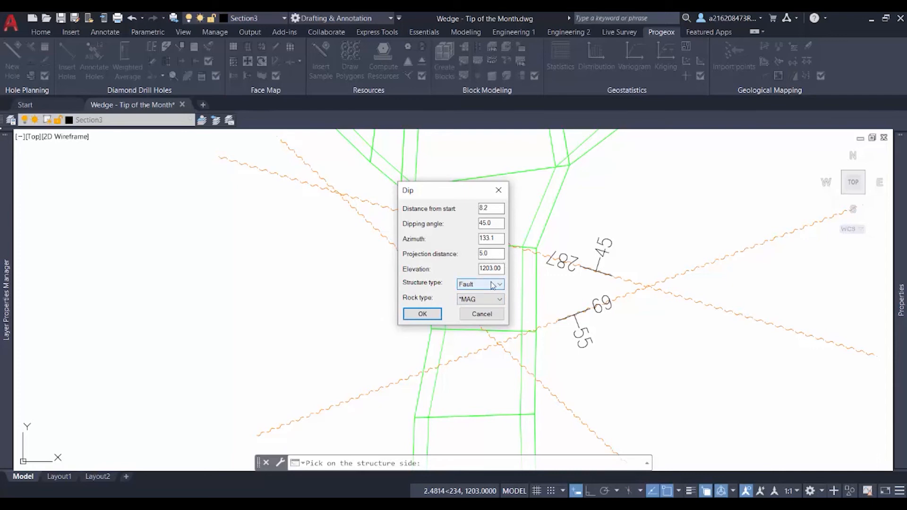
pyautogui.click(422, 314)
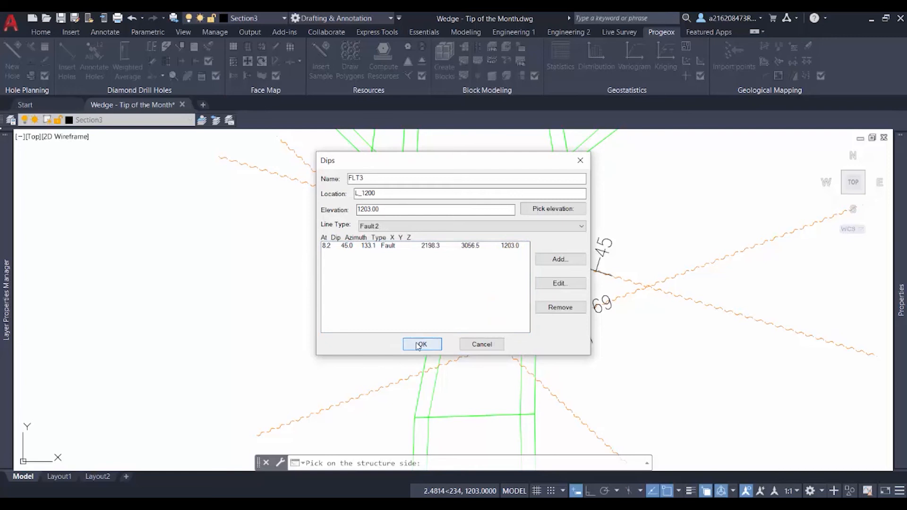
pyautogui.click(421, 345)
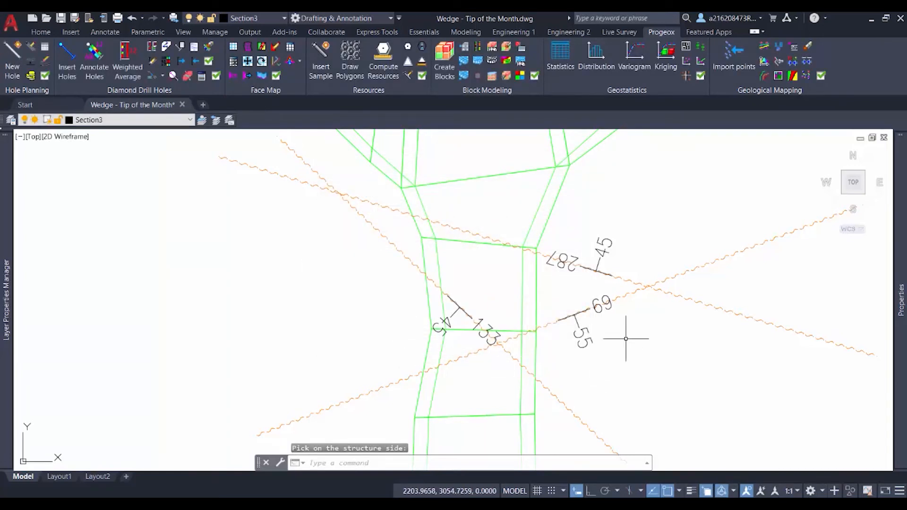
pyautogui.moveTo(630, 334); pyautogui.dragTo(504, 343, button='middle')
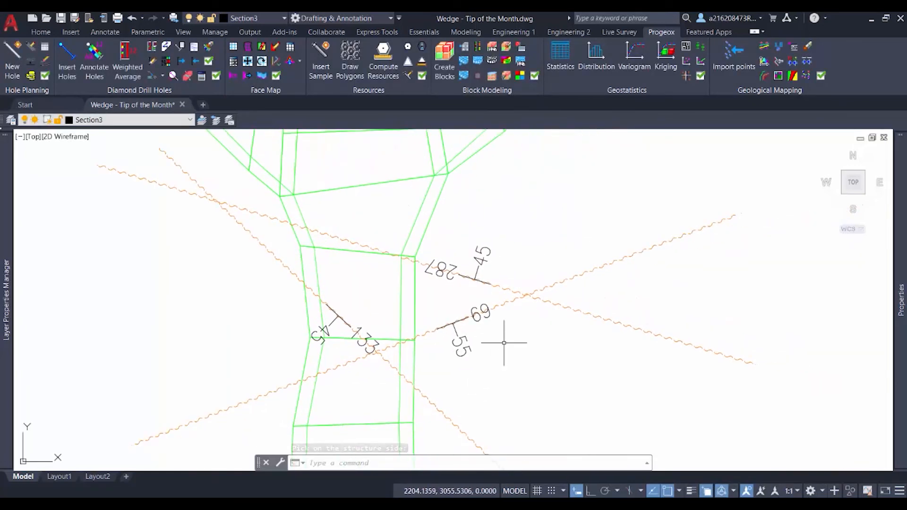
# Step: Create a wedge from the three fault lines with a vertical projection height of 5 and an extend structure distance of 5
pyautogui.scroll(-1, 505, 343)
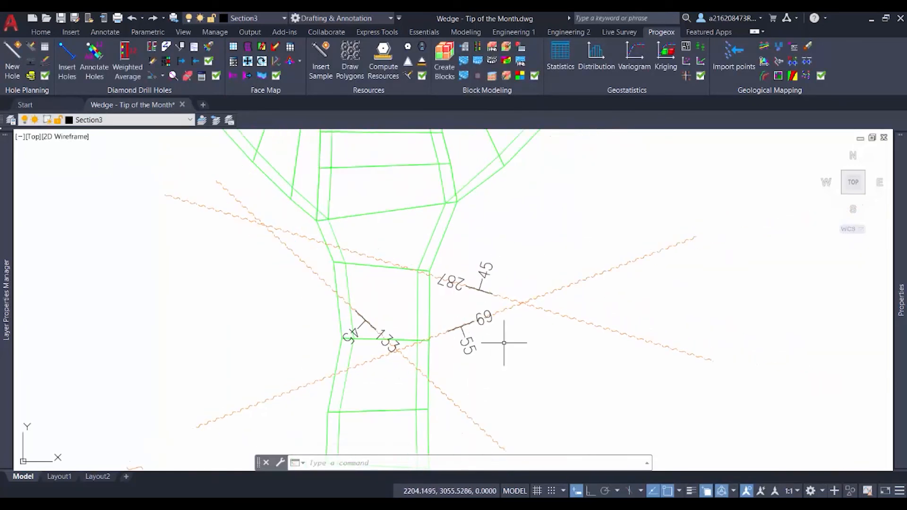
pyautogui.click(301, 64)
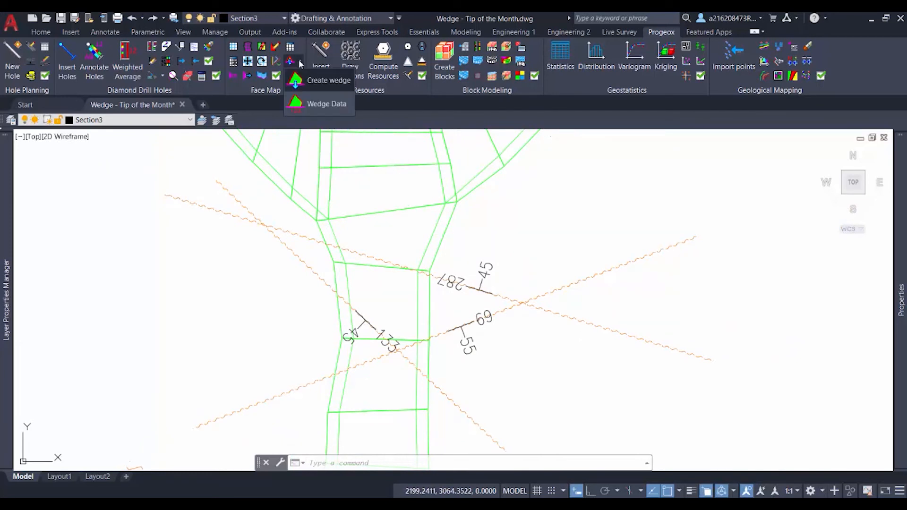
pyautogui.click(320, 81)
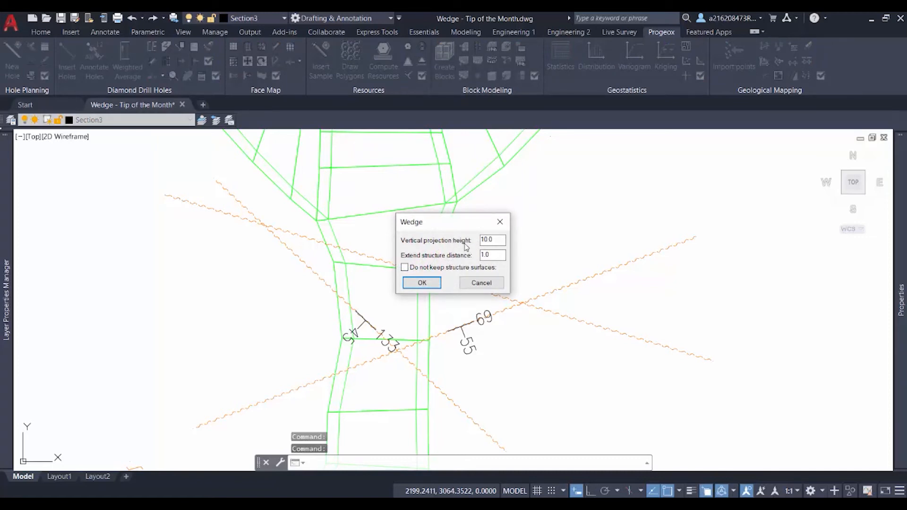
pyautogui.doubleClick(486, 240)
pyautogui.write('5')
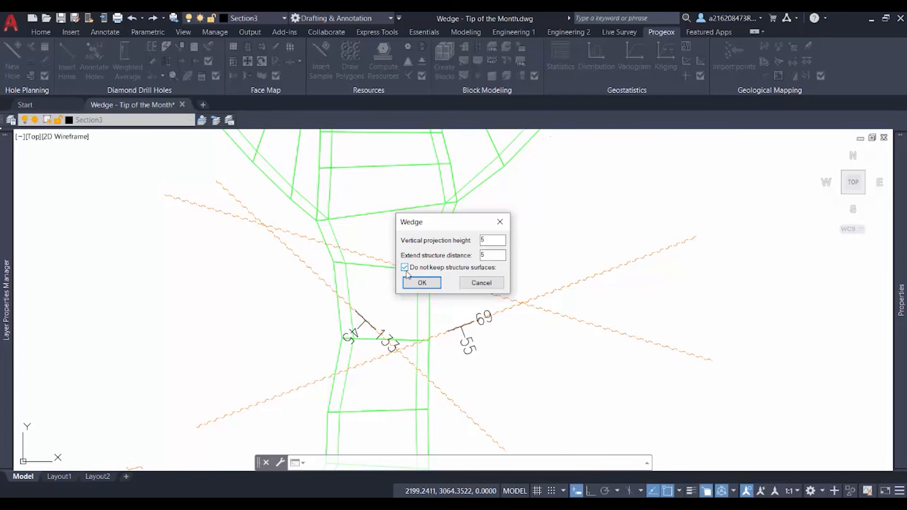
pyautogui.click(422, 283)
pyautogui.click(564, 386)
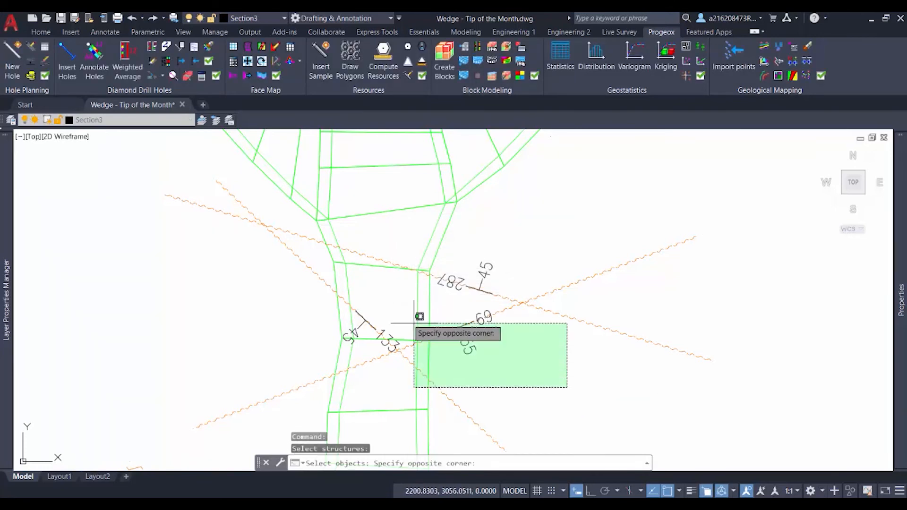
pyautogui.click(244, 241)
pyautogui.press('Return')
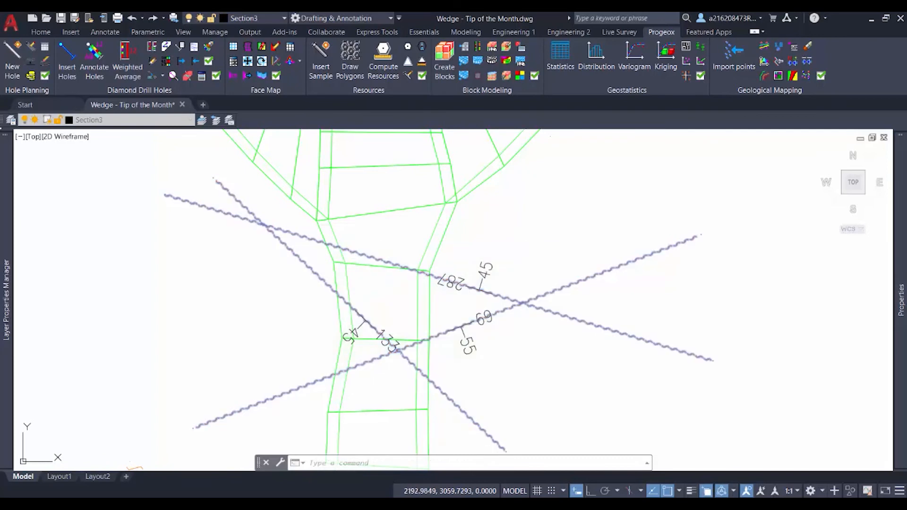
# Step: Examine the wedge and the fault surfaces around the tunnel in 3D using the Conceptual visual style
pyautogui.keyDown('shift'); pyautogui.moveTo(632, 318); pyautogui.dragTo(589, 274, button='middle'); pyautogui.keyUp('shift')
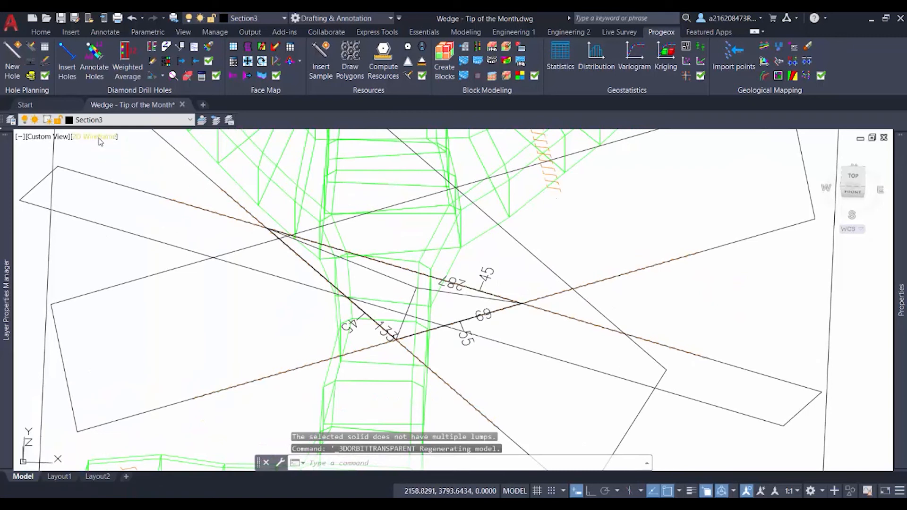
pyautogui.click(100, 138)
pyautogui.click(134, 175)
pyautogui.keyDown('shift'); pyautogui.moveTo(591, 312); pyautogui.dragTo(641, 312, button='middle'); pyautogui.keyUp('shift')
pyautogui.scroll(-2, 641, 313)
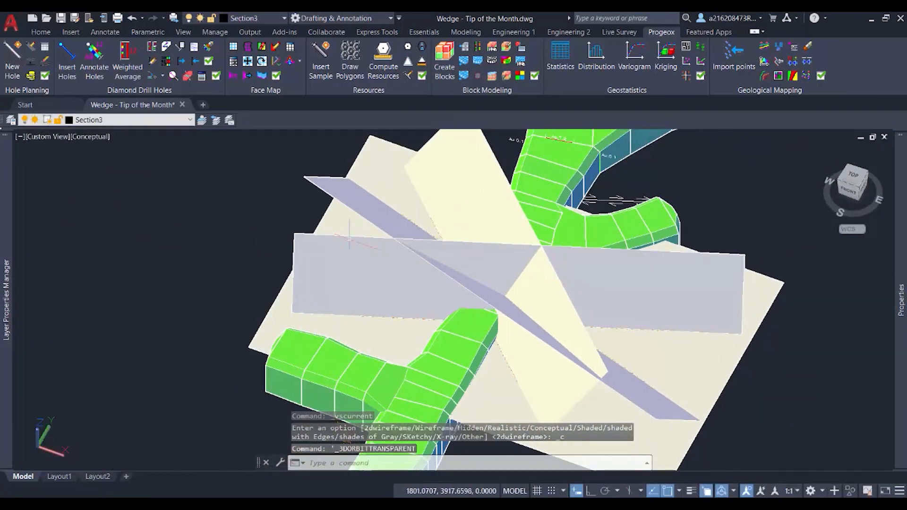
# Step: Create a layer named Wedge and, in the 2D Wireframe visual style, assign the wedge solid to it
pyautogui.moveTo(7, 300)
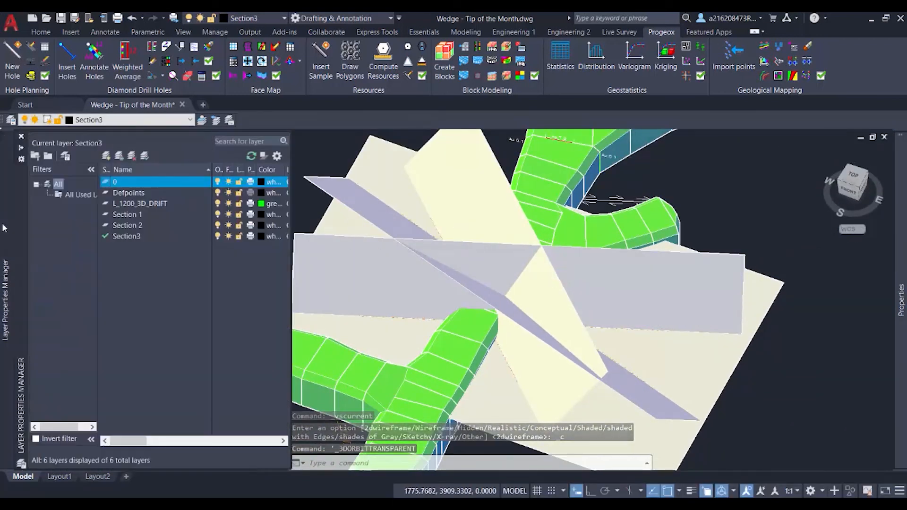
pyautogui.click(107, 156)
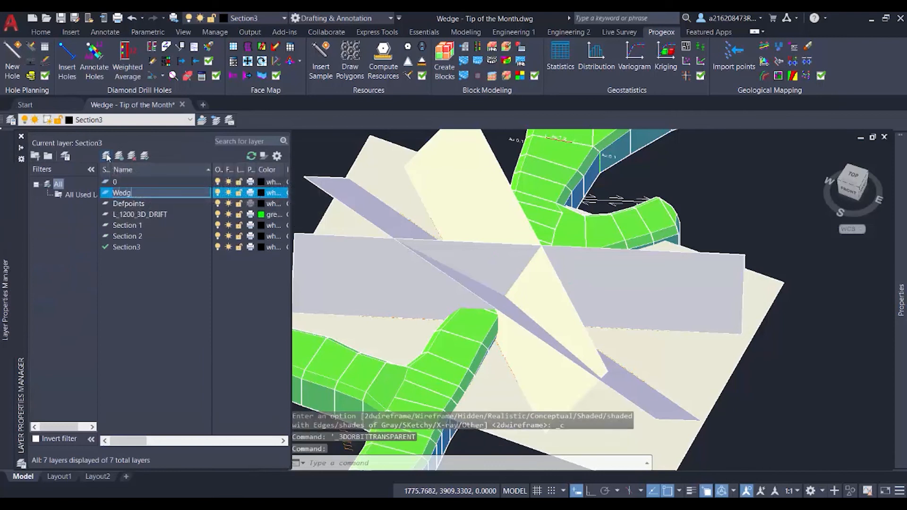
pyautogui.click(97, 137)
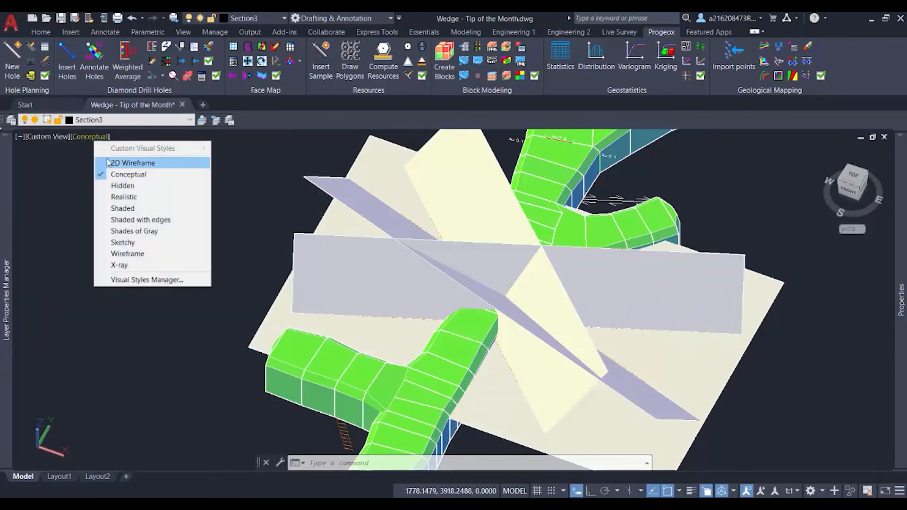
pyautogui.click(108, 163)
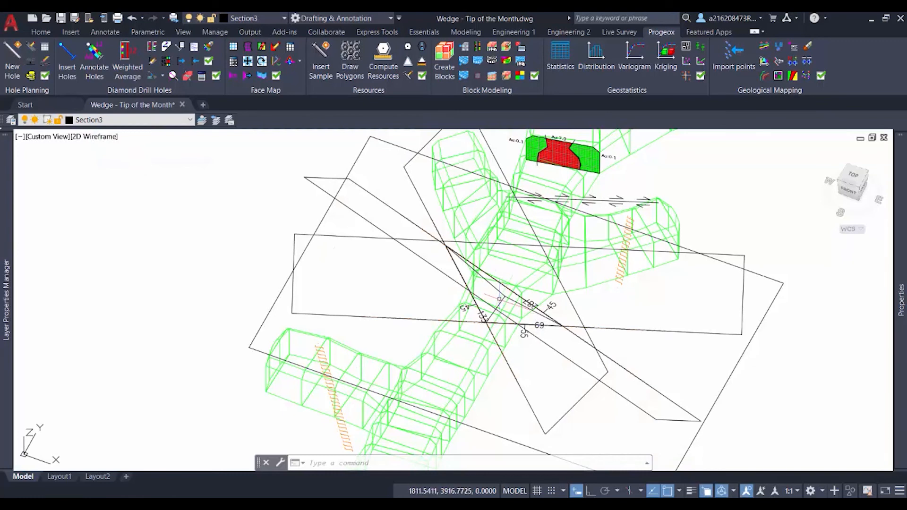
pyautogui.click(502, 296)
pyautogui.click(142, 119)
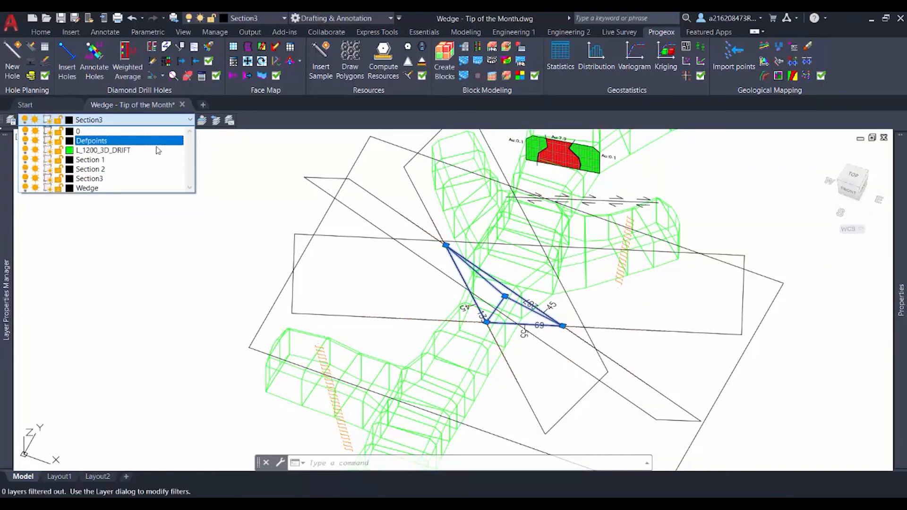
pyautogui.click(156, 187)
pyautogui.press('Escape')
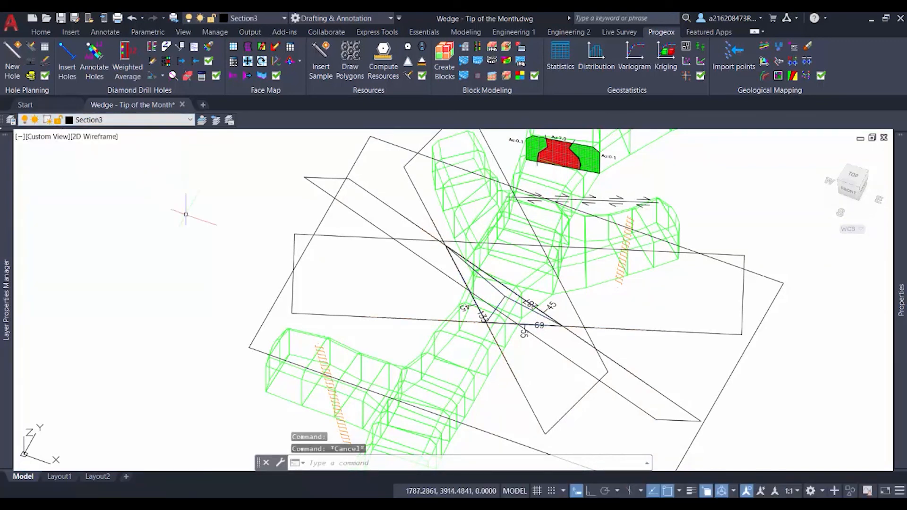
# Step: Return to plan view with SECP and erase the three fault surfaces and the large rectangle enclosing them
pyautogui.keyDown('shift'); pyautogui.moveTo(299, 202); pyautogui.dragTo(306, 275, button='middle'); pyautogui.keyUp('shift')
pyautogui.write('SECP')
pyautogui.press('Return')
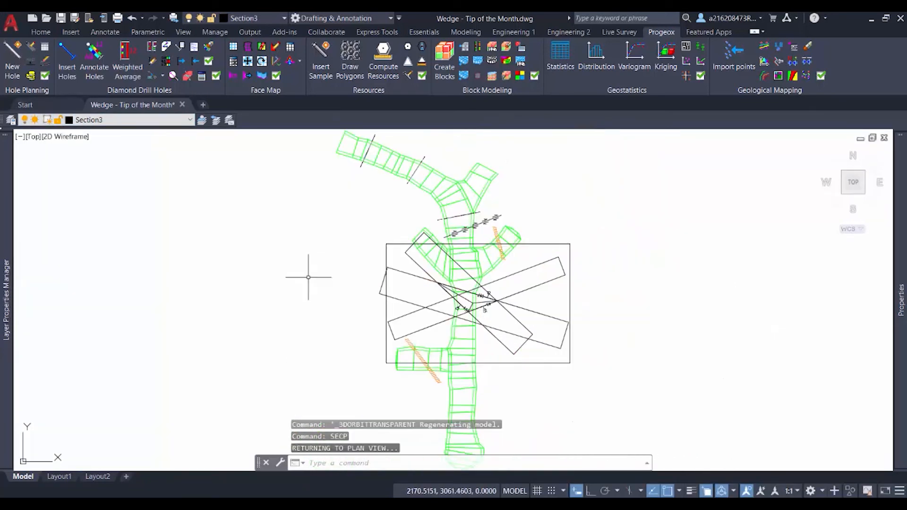
pyautogui.scroll(2, 563, 342)
pyautogui.click(565, 334)
pyautogui.click(562, 340)
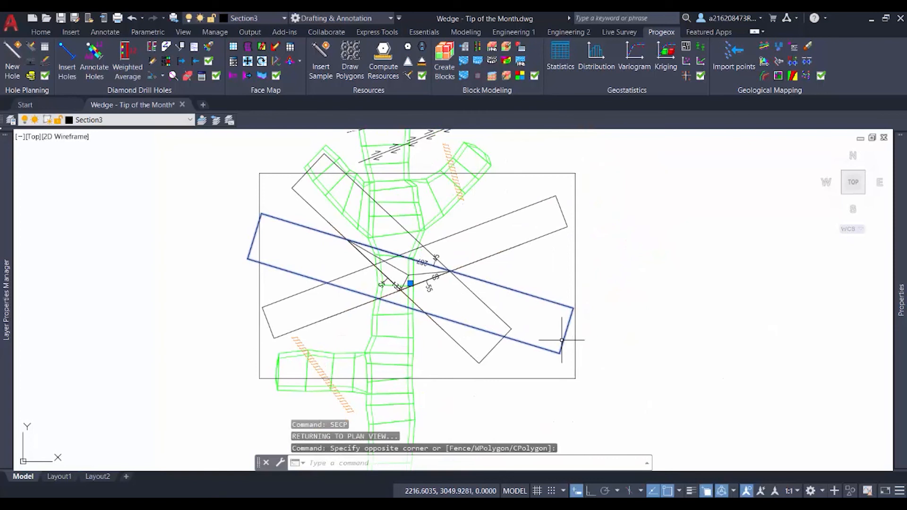
pyautogui.click(504, 357)
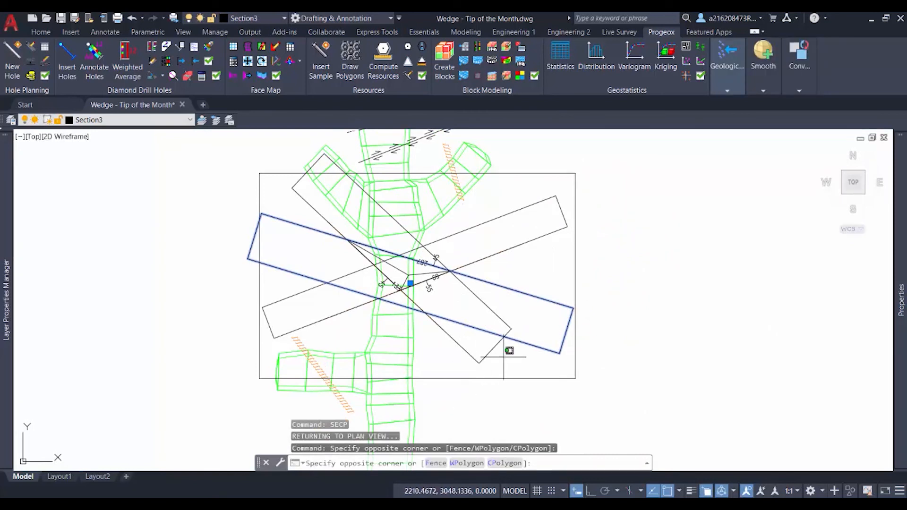
pyautogui.click(490, 348)
pyautogui.click(577, 202)
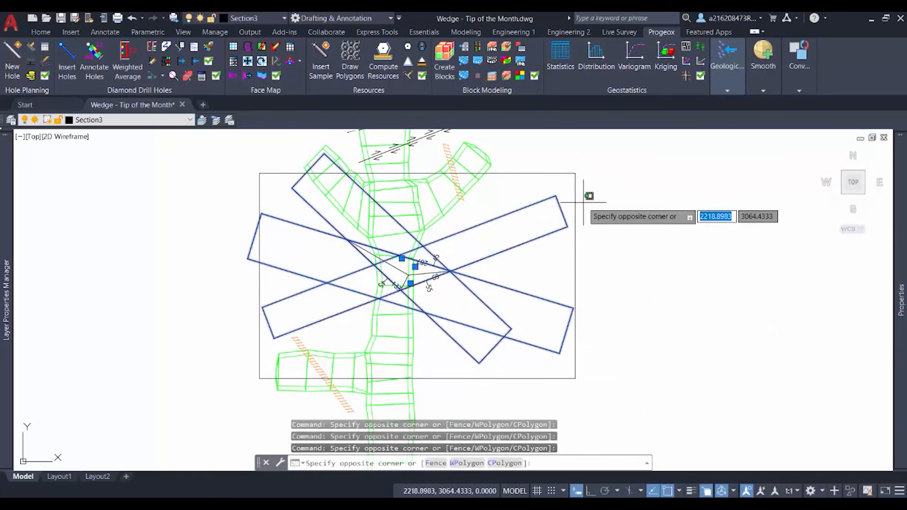
pyautogui.click(571, 190)
pyautogui.press('Delete')
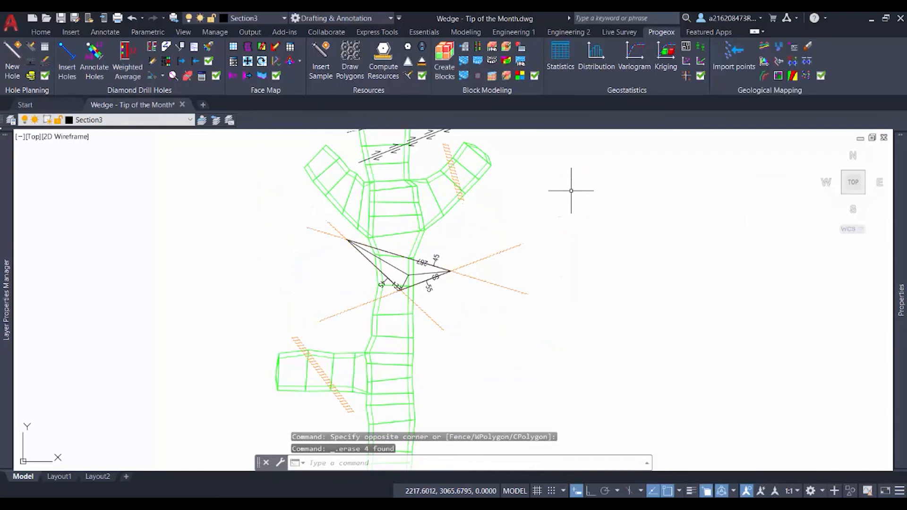
# Step: Query the wedge solid with Wedge Data from an angled 3D view to check its tonnage and height
pyautogui.keyDown('shift'); pyautogui.moveTo(466, 284); pyautogui.dragTo(459, 257, button='middle'); pyautogui.keyUp('shift')
pyautogui.scroll(3, 396, 230)
pyautogui.click(301, 61)
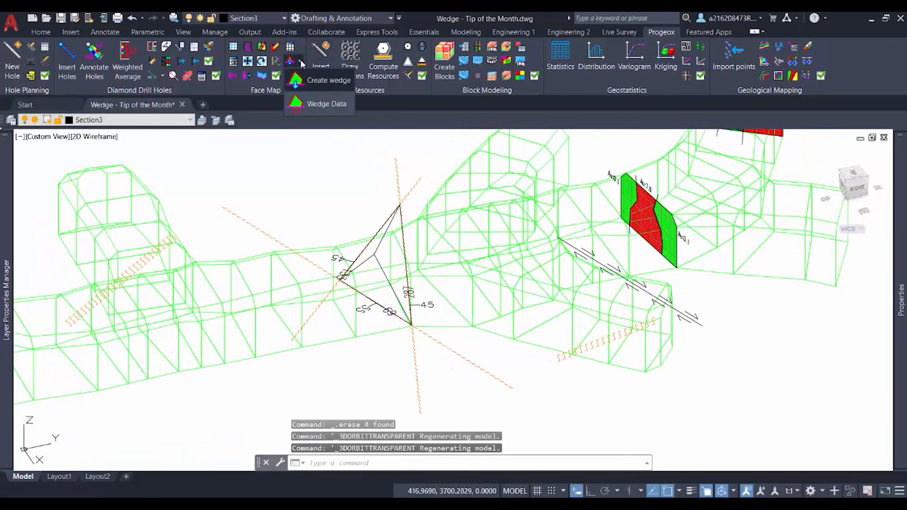
pyautogui.click(324, 103)
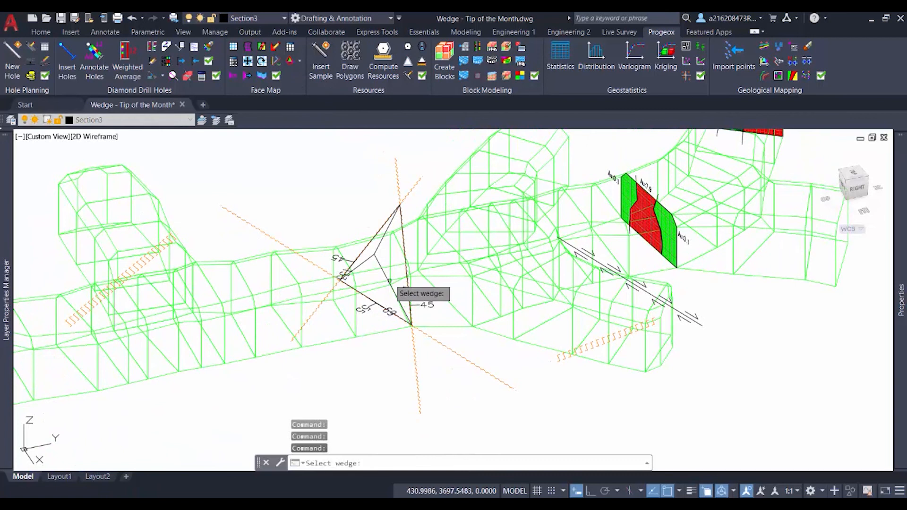
pyautogui.click(375, 254)
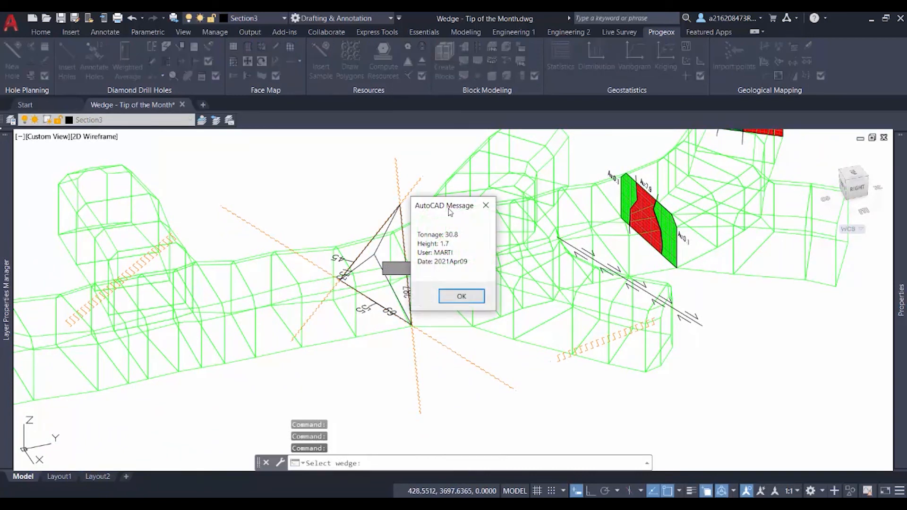
pyautogui.moveTo(449, 213); pyautogui.dragTo(624, 295)
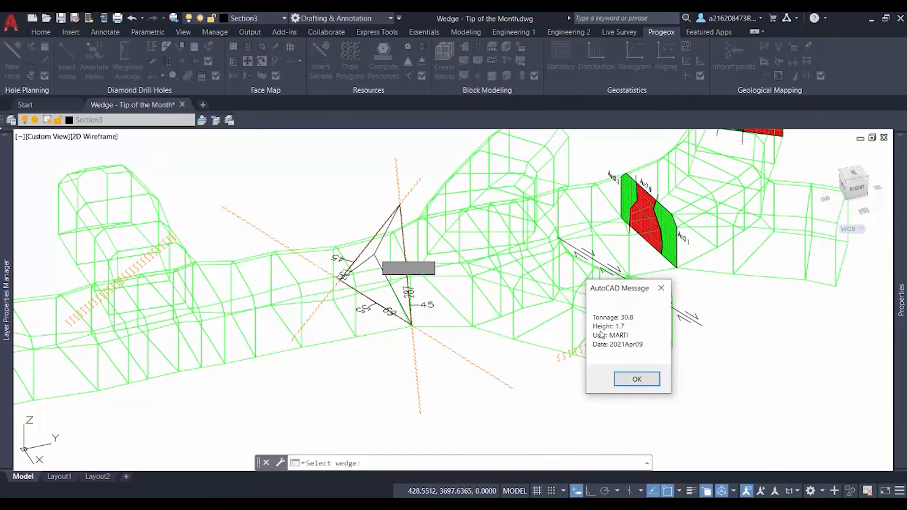
pyautogui.click(639, 381)
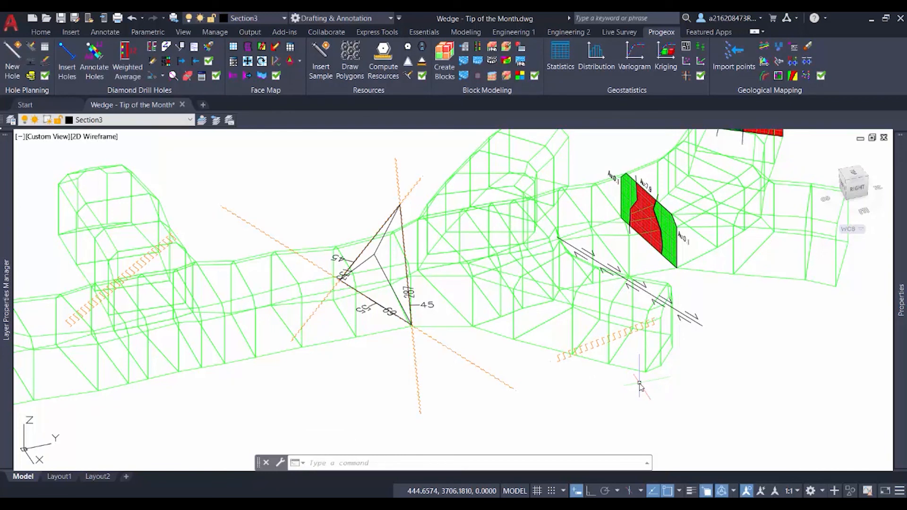